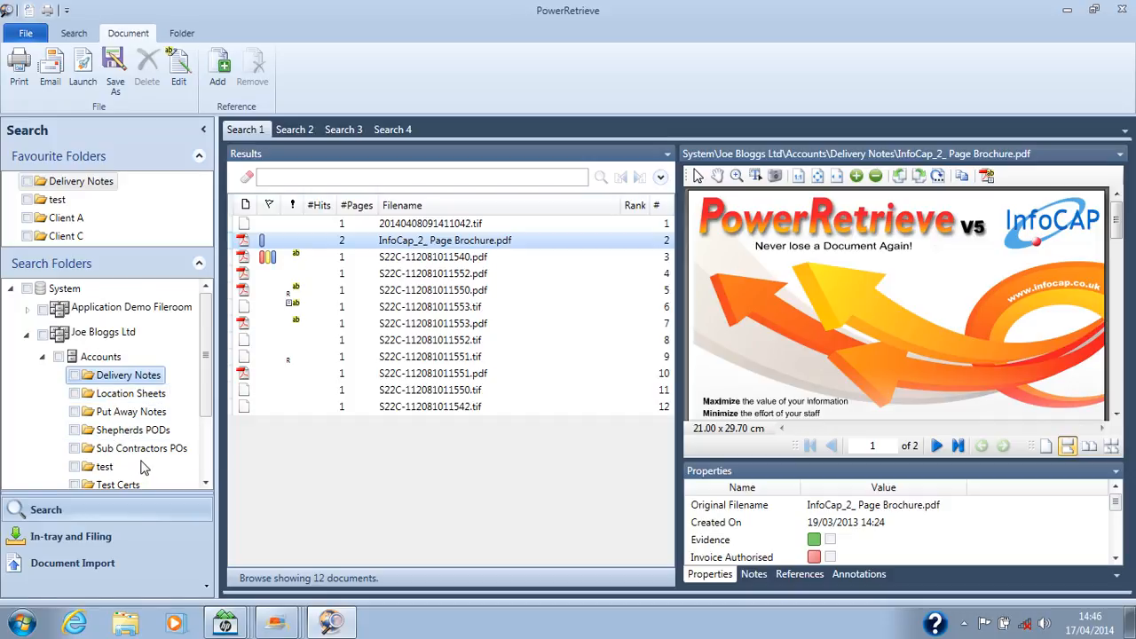
# Step: Browse the documents in the Location Sheets folder and the Put Away Notes folder
pyautogui.click(113, 398)
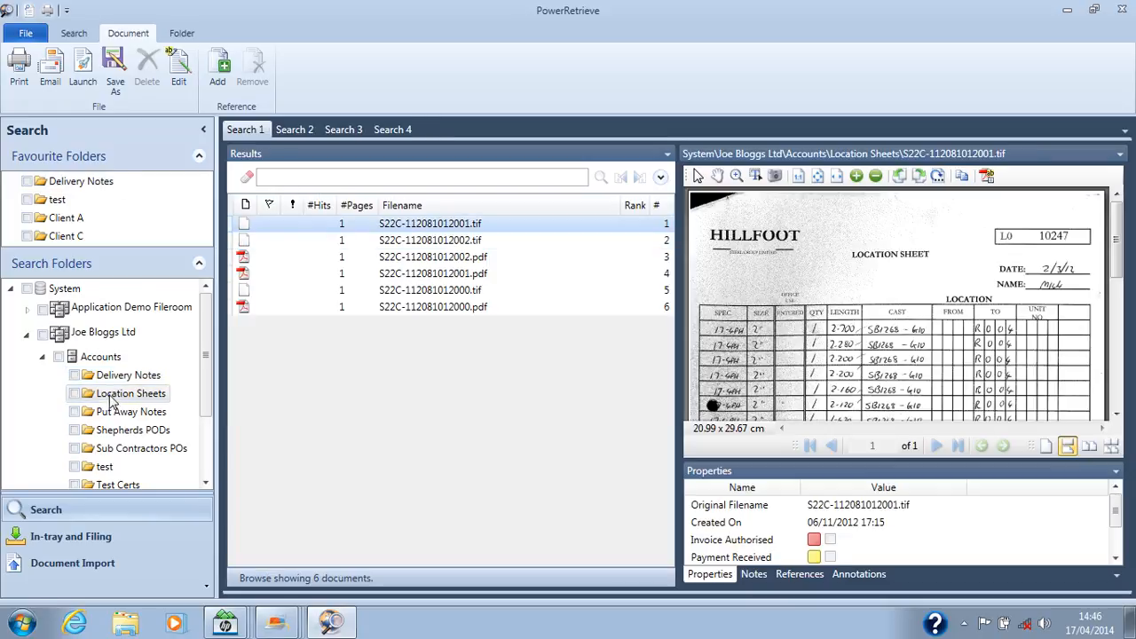
pyautogui.click(113, 416)
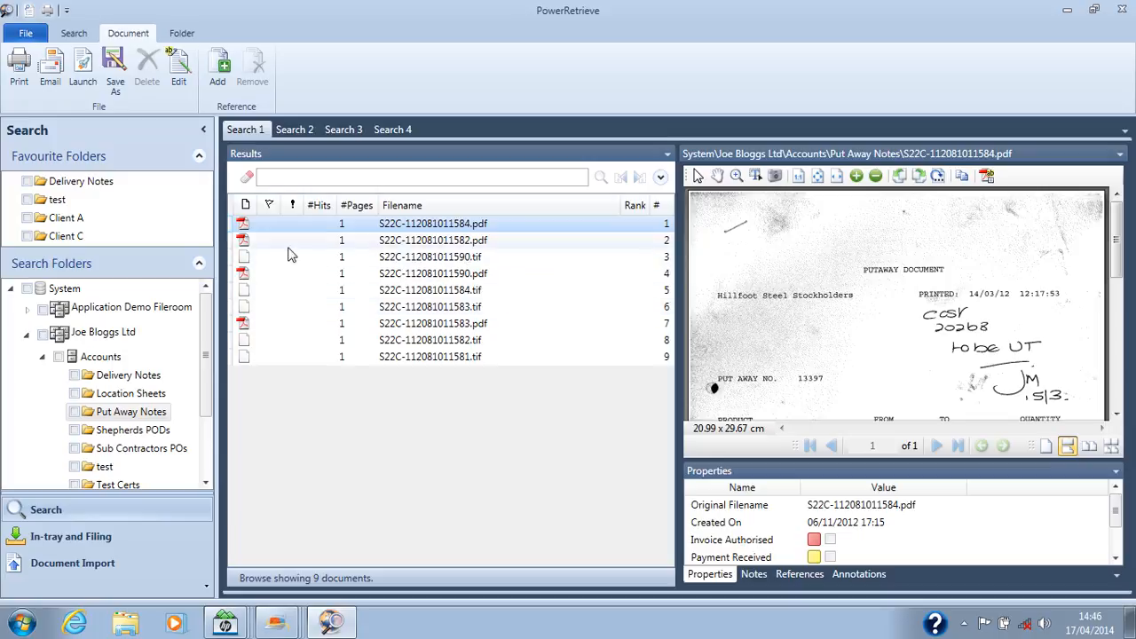
# Step: Search only the Delivery Notes folder for 97293 and zoom in on the highlighted despatch note number in the document
pyautogui.click(75, 375)
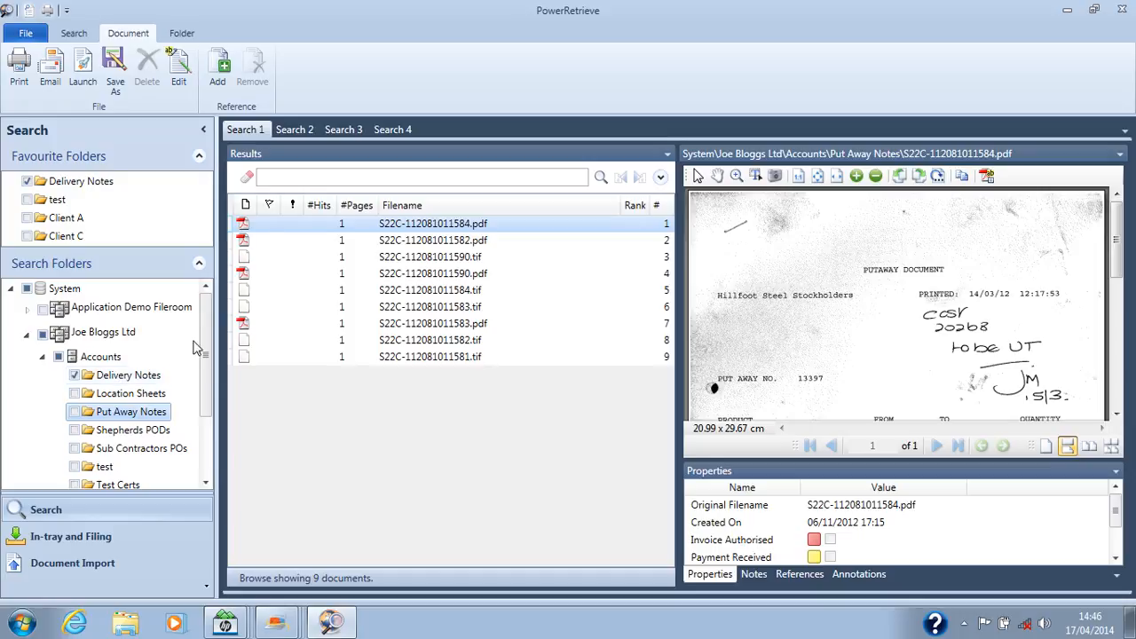
pyautogui.click(292, 176)
pyautogui.write('9')
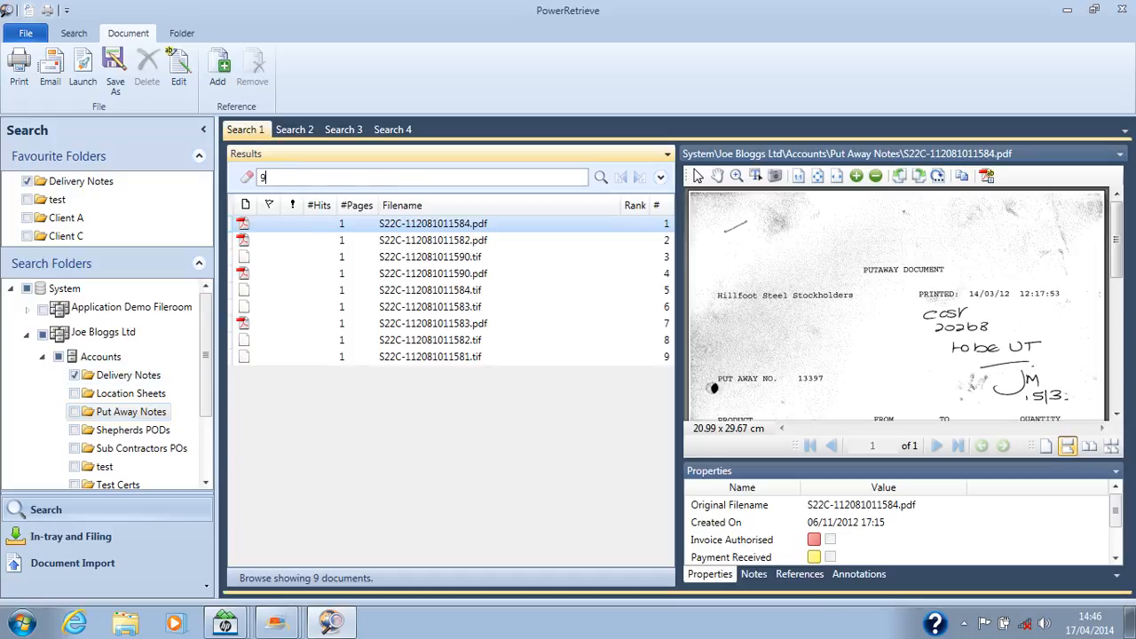
pyautogui.write('7293')
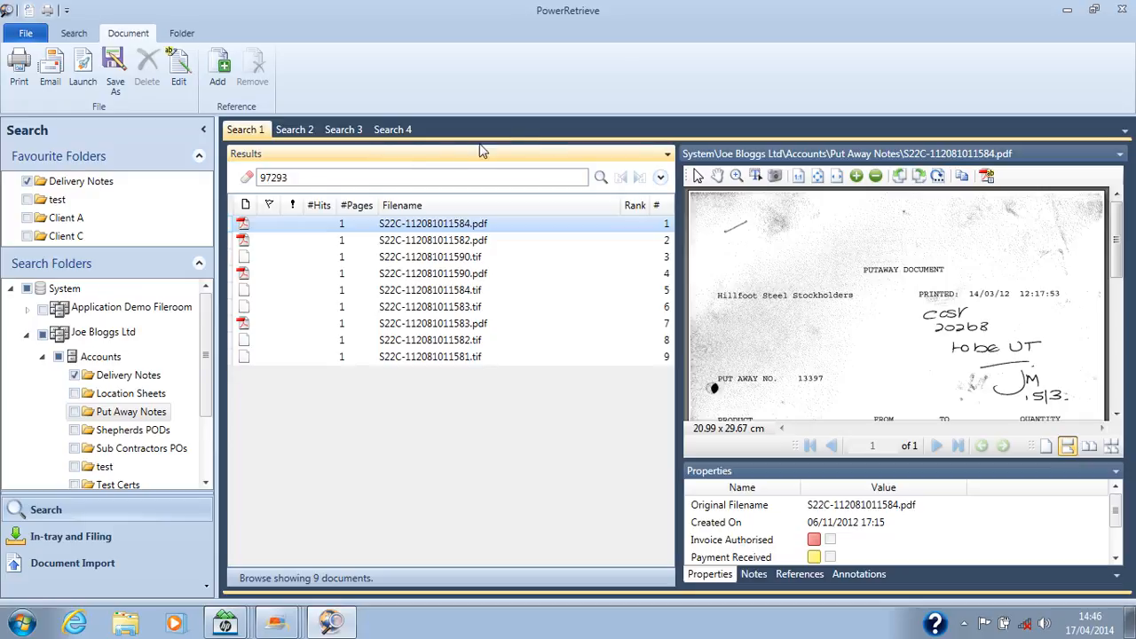
pyautogui.click(601, 177)
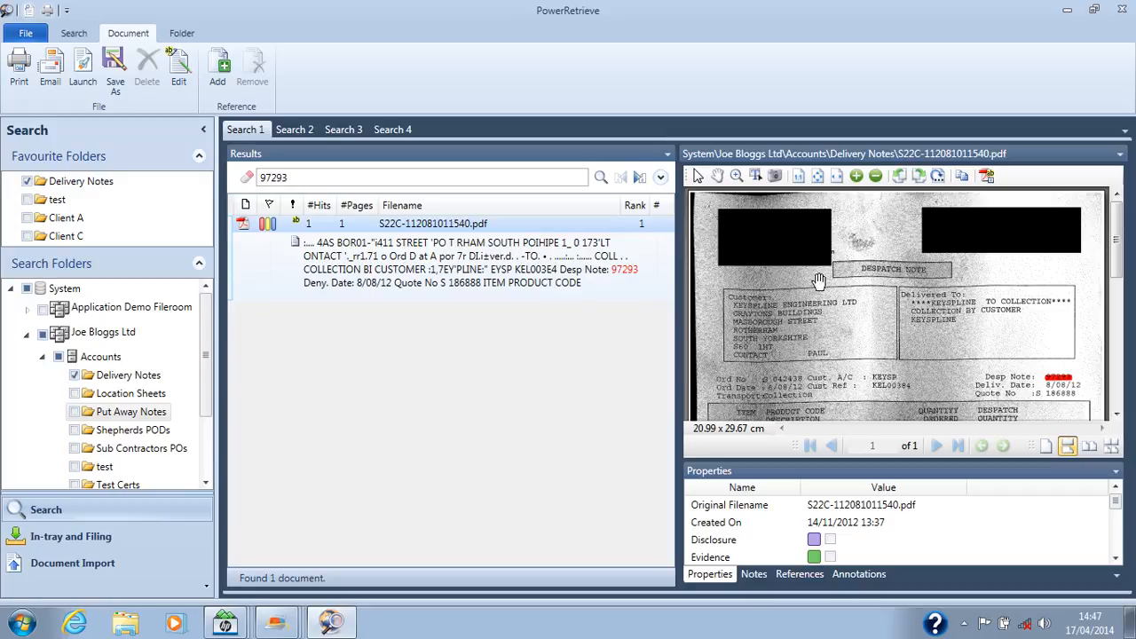
pyautogui.click(736, 177)
pyautogui.moveTo(967, 362); pyautogui.dragTo(1097, 410)
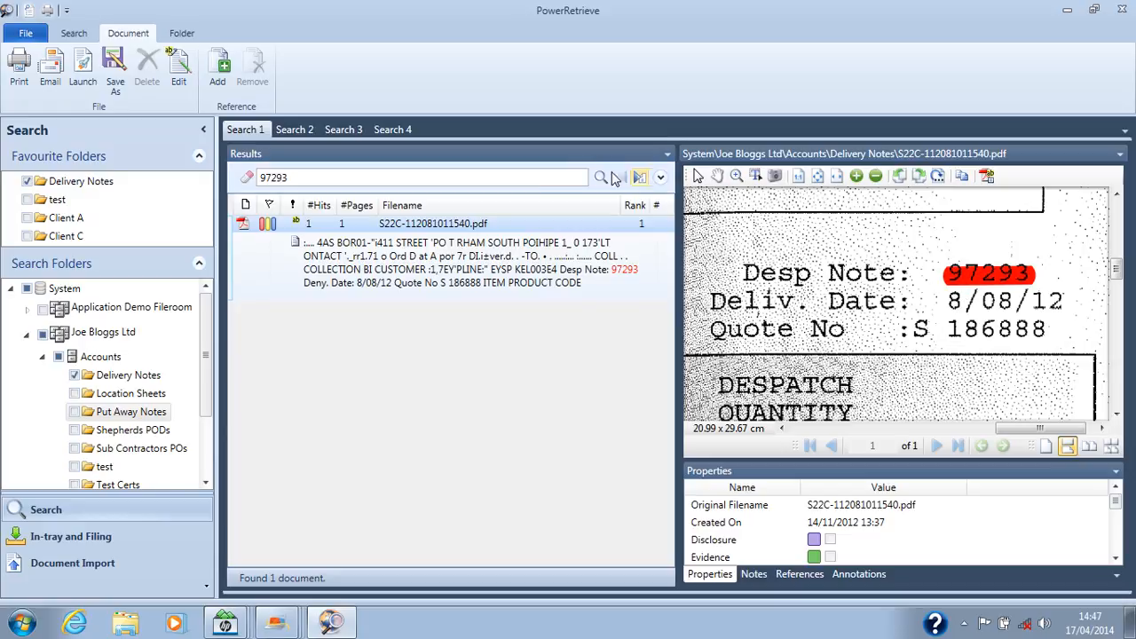
# Step: Search the Delivery Notes folder for hallam 722m24 "august 2012"
pyautogui.doubleClick(307, 178)
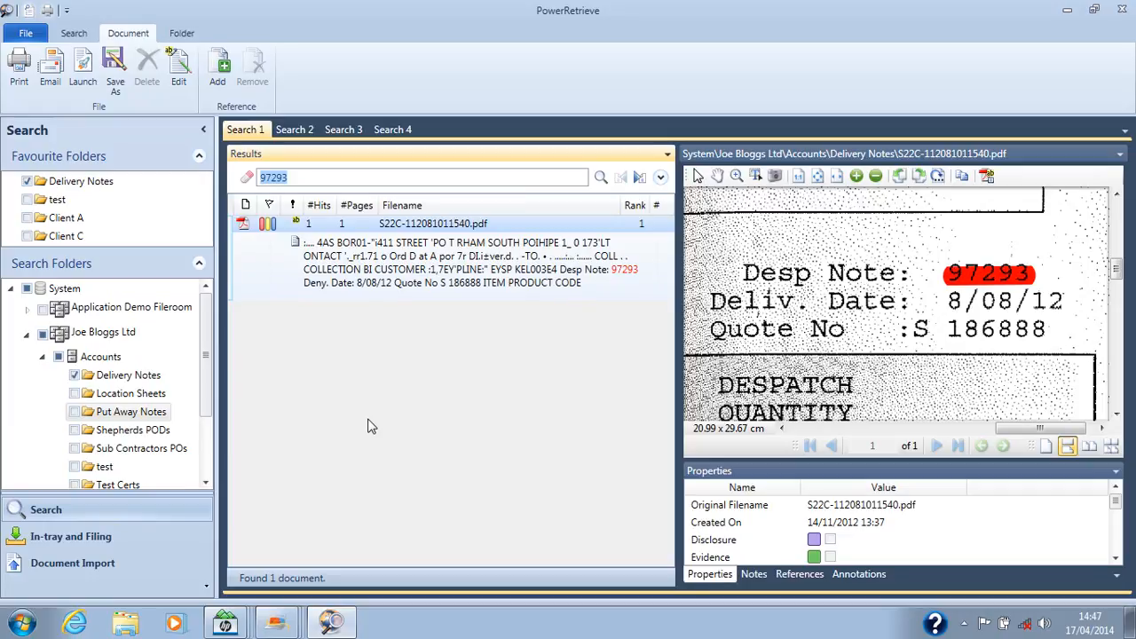
pyautogui.write('hallam 722m24 "')
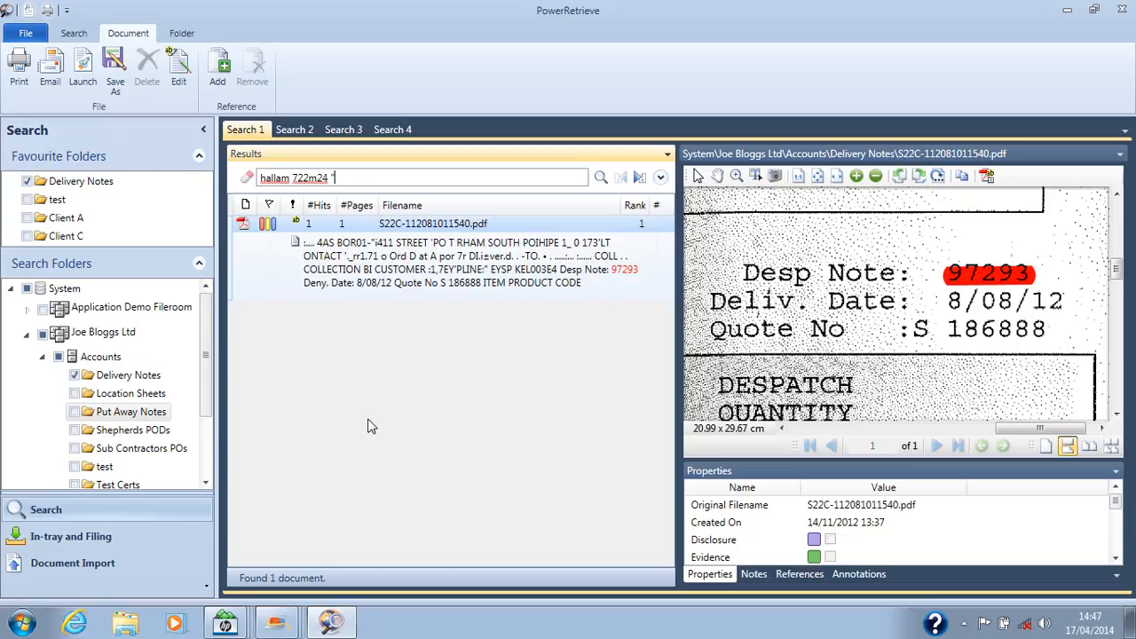
pyautogui.write('august 2012"')
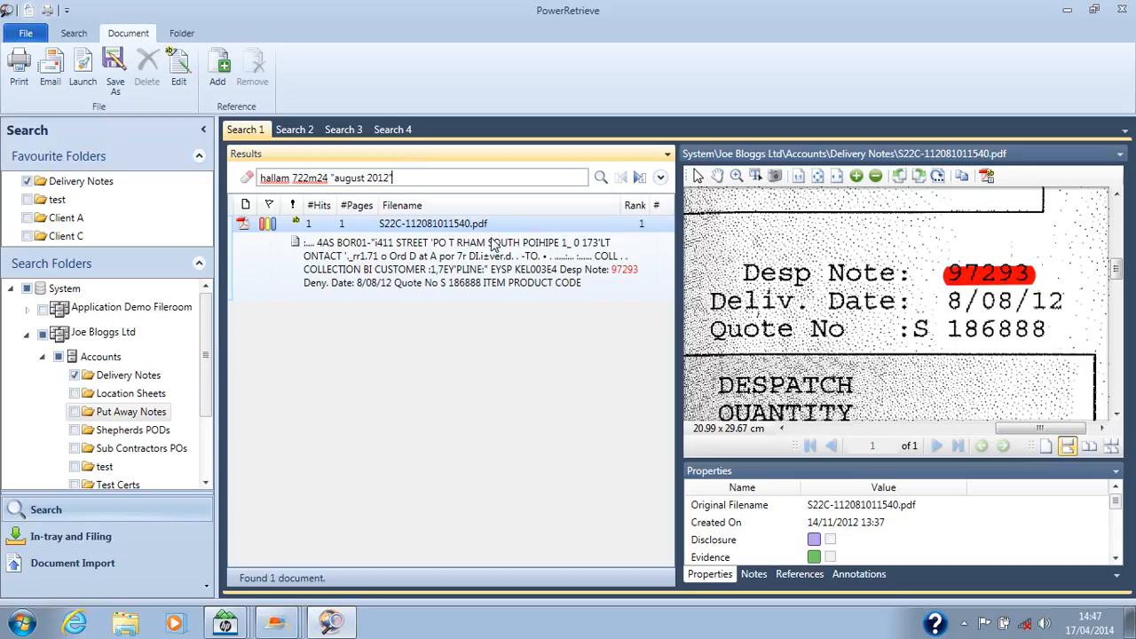
pyautogui.click(601, 178)
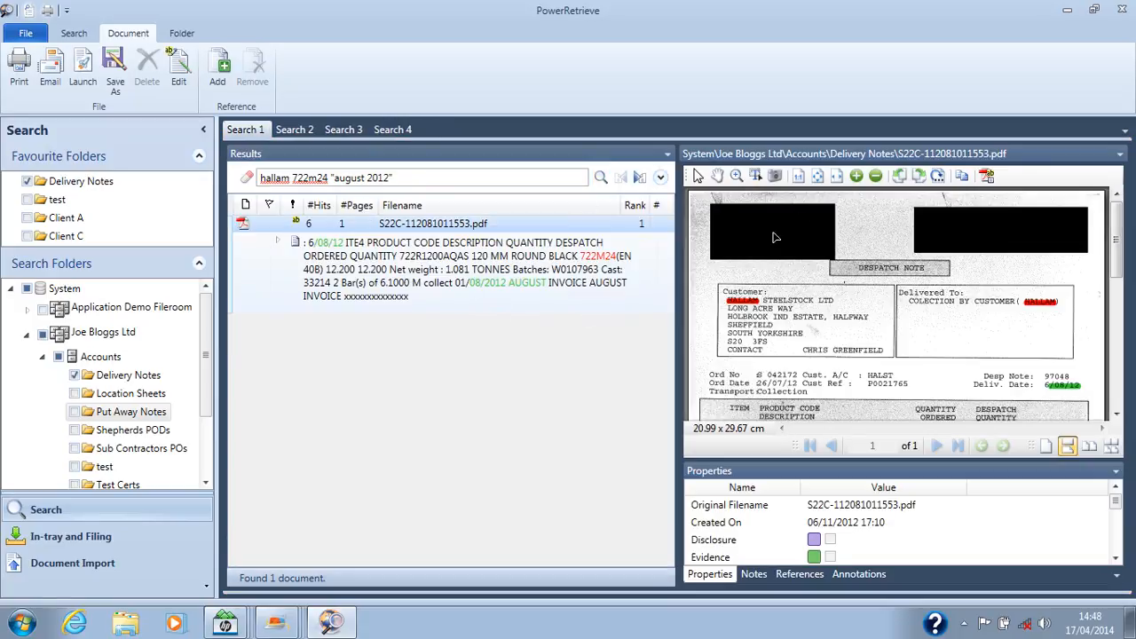
# Step: Examine the highlighted search terms on the found despatch note in an enlarged floating viewer, and dock the viewer again
pyautogui.doubleClick(827, 158)
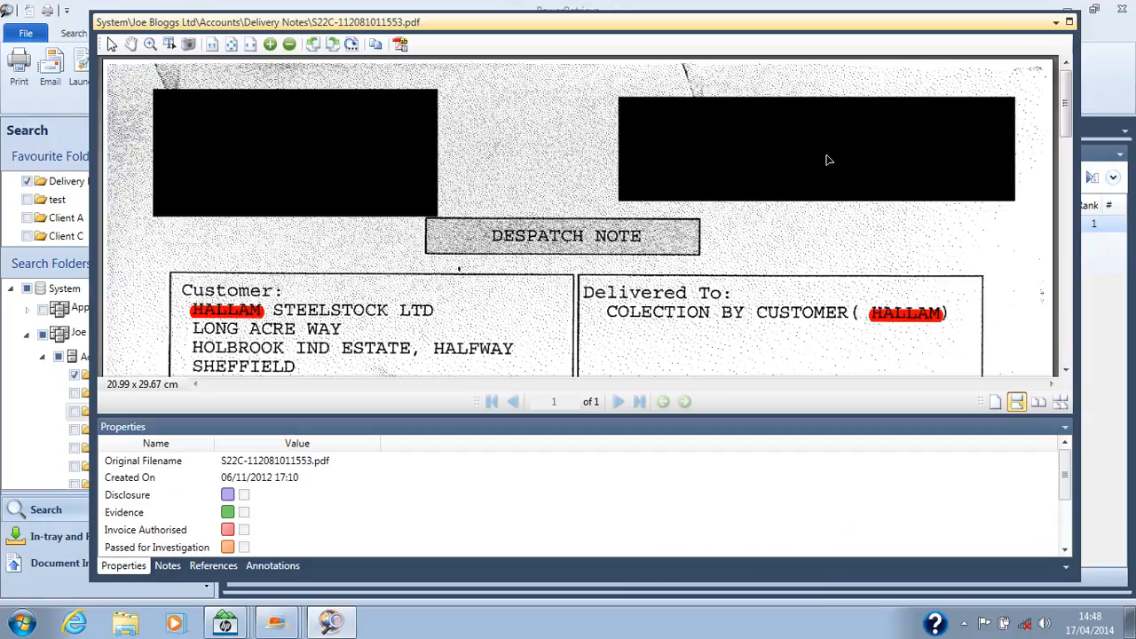
pyautogui.click(578, 317)
pyautogui.click(130, 45)
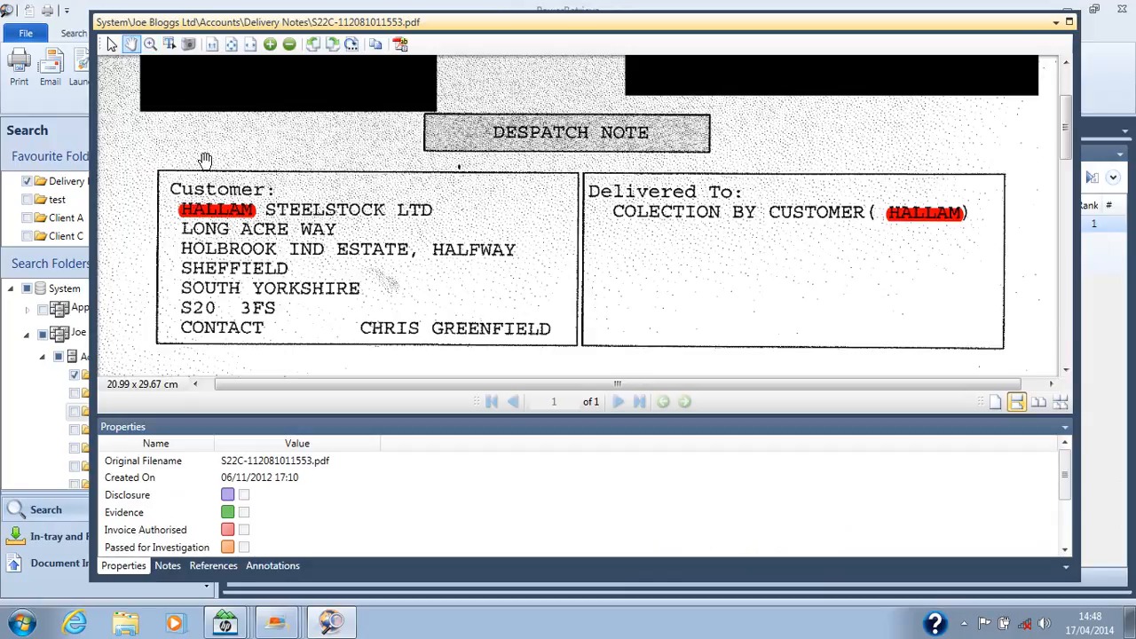
pyautogui.moveTo(326, 245); pyautogui.dragTo(238, 158)
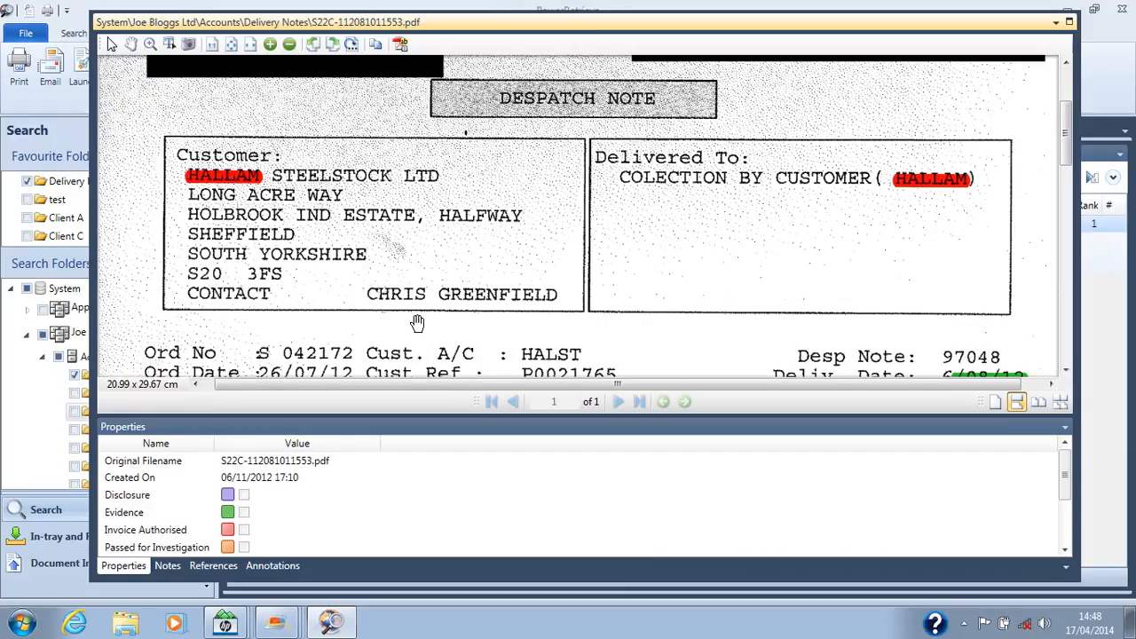
pyautogui.scroll(-3, 416, 321)
pyautogui.scroll(-1, 402, 267)
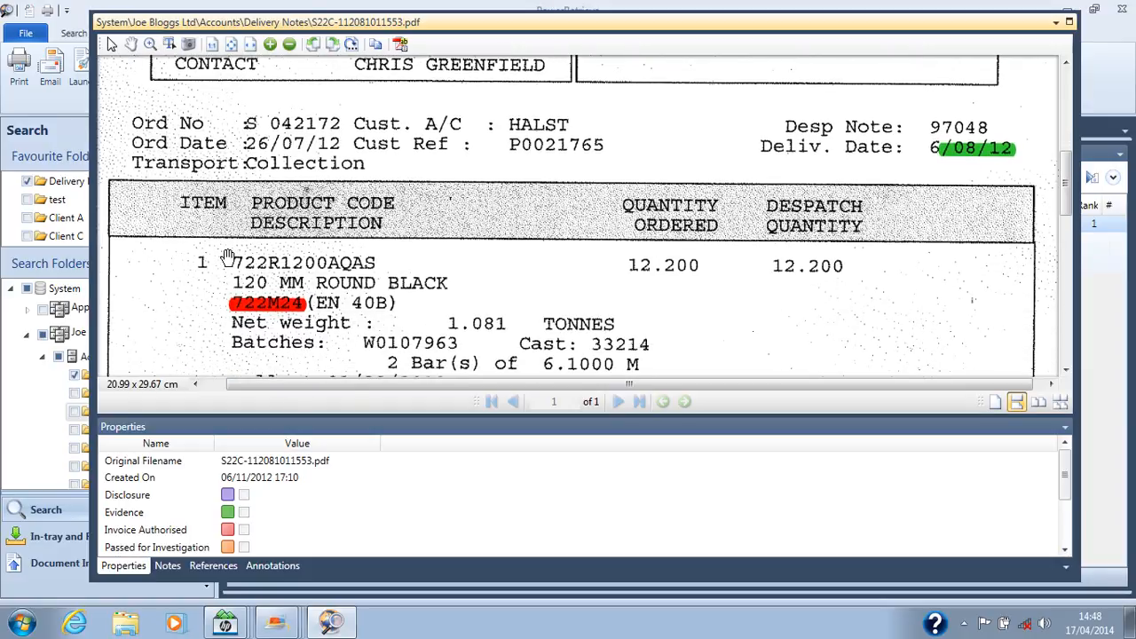
pyautogui.moveTo(488, 254); pyautogui.dragTo(497, 177)
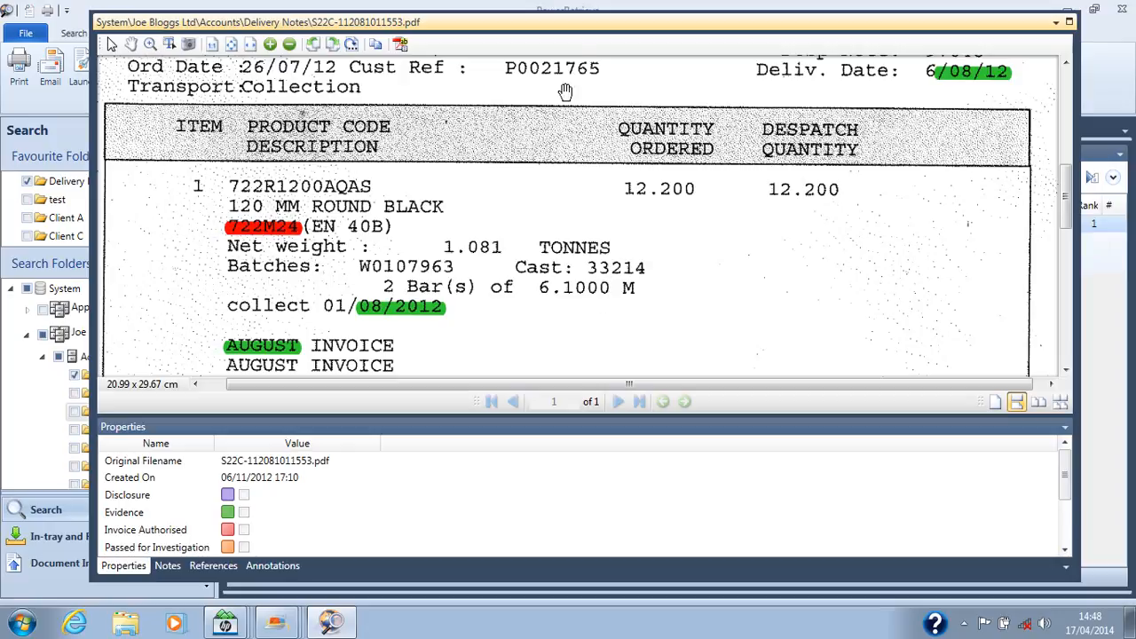
pyautogui.doubleClick(575, 31)
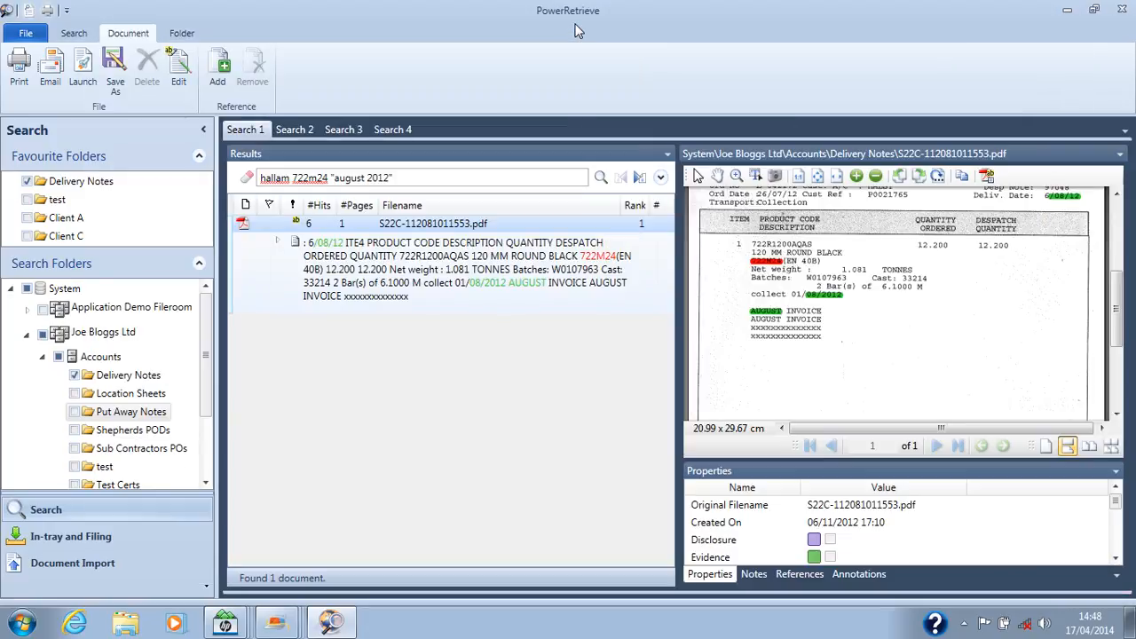
# Step: Switch the search scope from Delivery Notes to the Application Demo Fileroom and search for 31-12-00
pyautogui.click(75, 375)
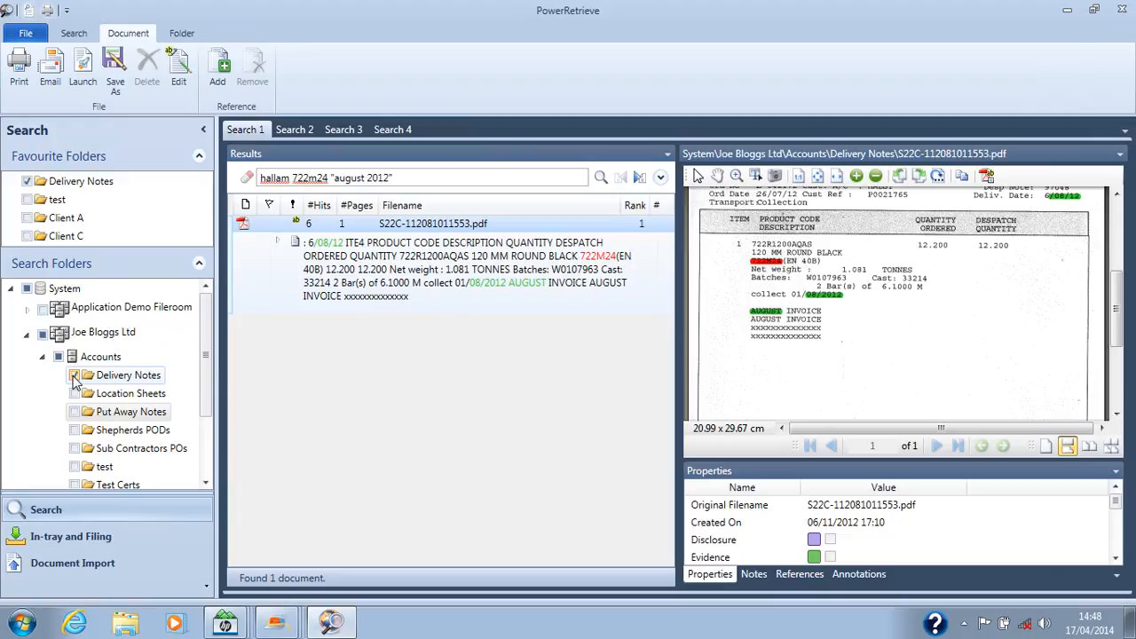
pyautogui.click(42, 309)
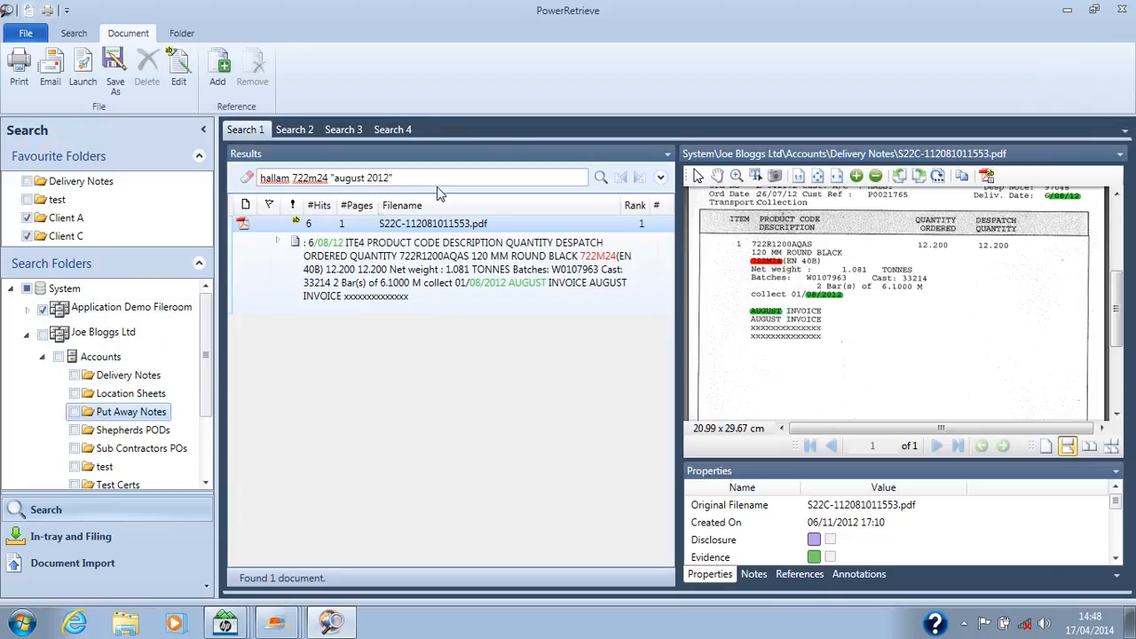
pyautogui.moveTo(401, 179); pyautogui.dragTo(258, 180)
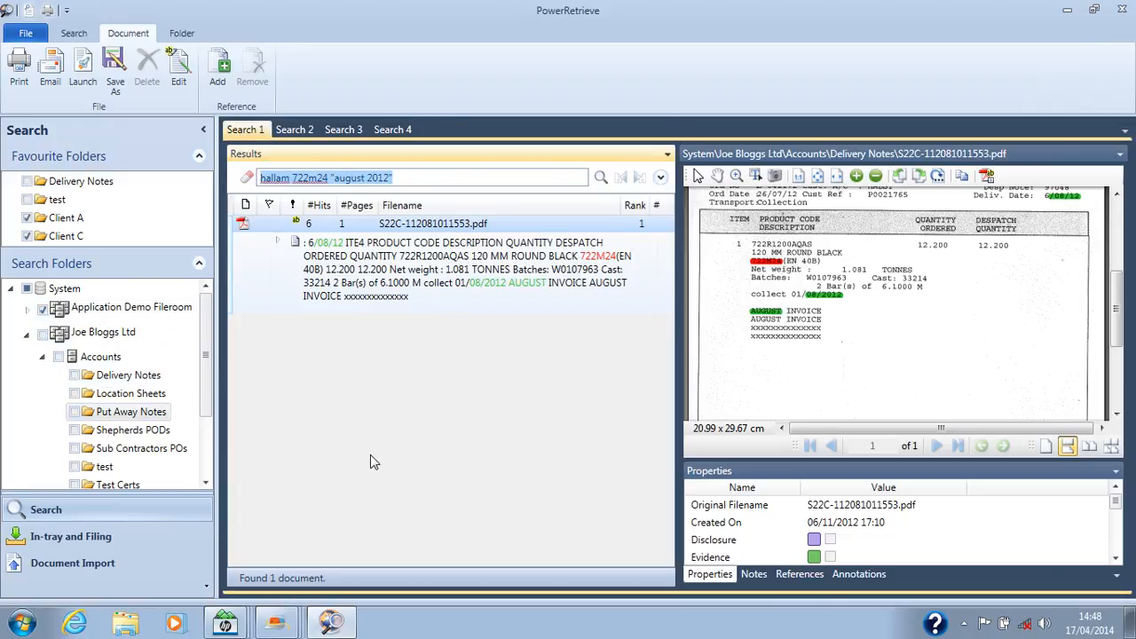
pyautogui.write('31-12')
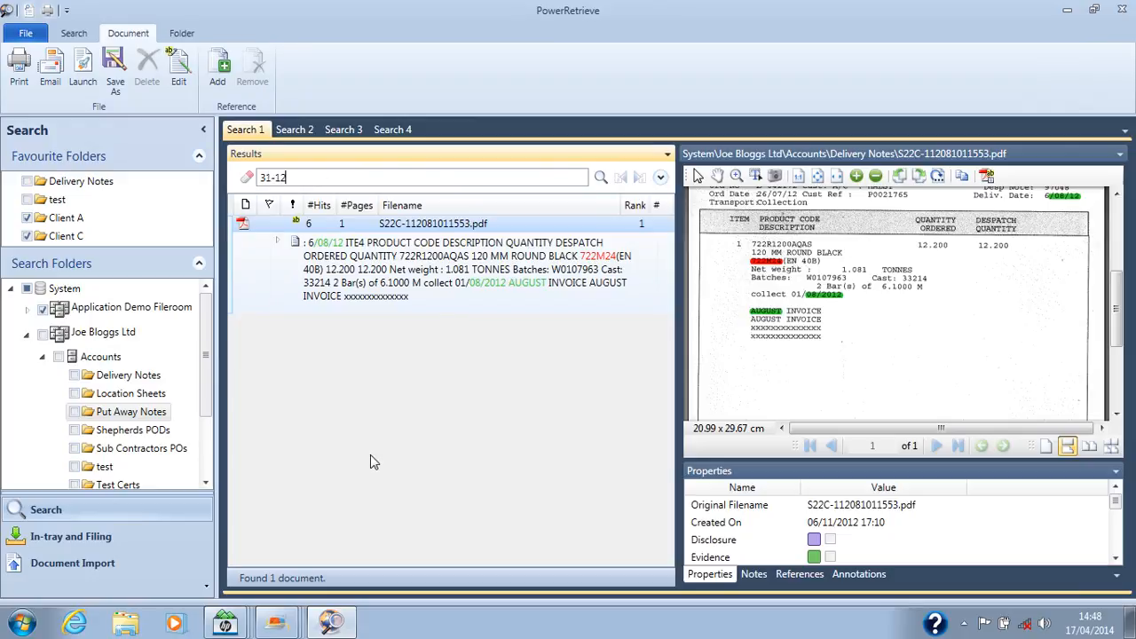
pyautogui.write('-00')
pyautogui.click(601, 178)
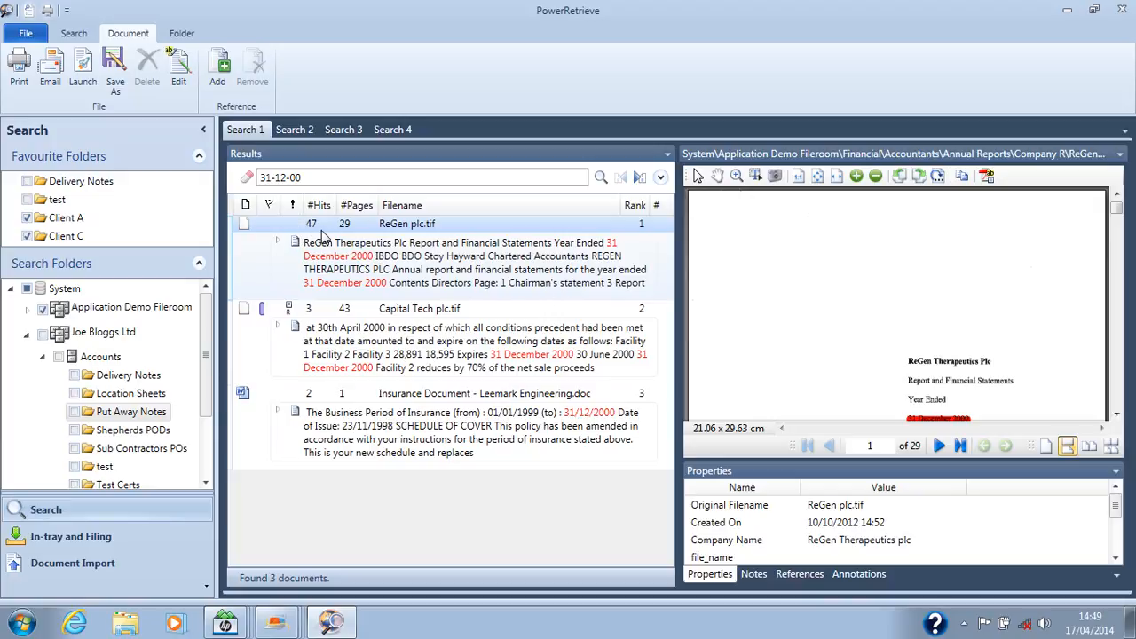
# Step: Expand the hit excerpts of ReGen plc.tif and jump to the page of the "Operating loss" excerpt
pyautogui.click(277, 243)
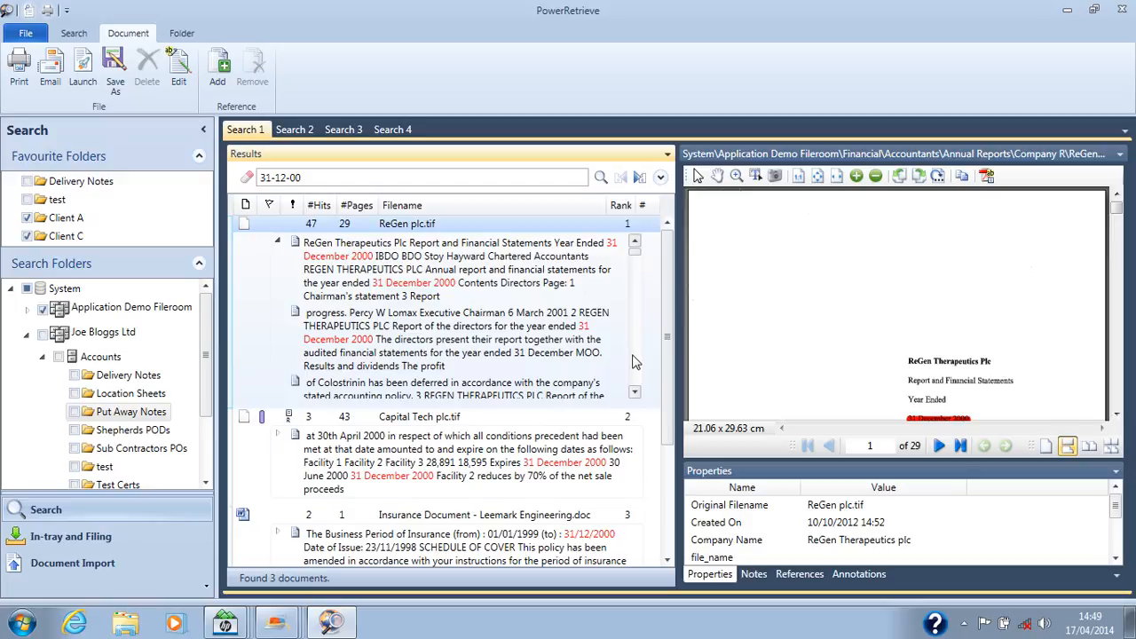
pyautogui.scroll(-3, 634, 361)
pyautogui.scroll(-3, 634, 361)
pyautogui.scroll(-3, 635, 361)
pyautogui.scroll(-3, 634, 362)
pyautogui.scroll(-3, 634, 361)
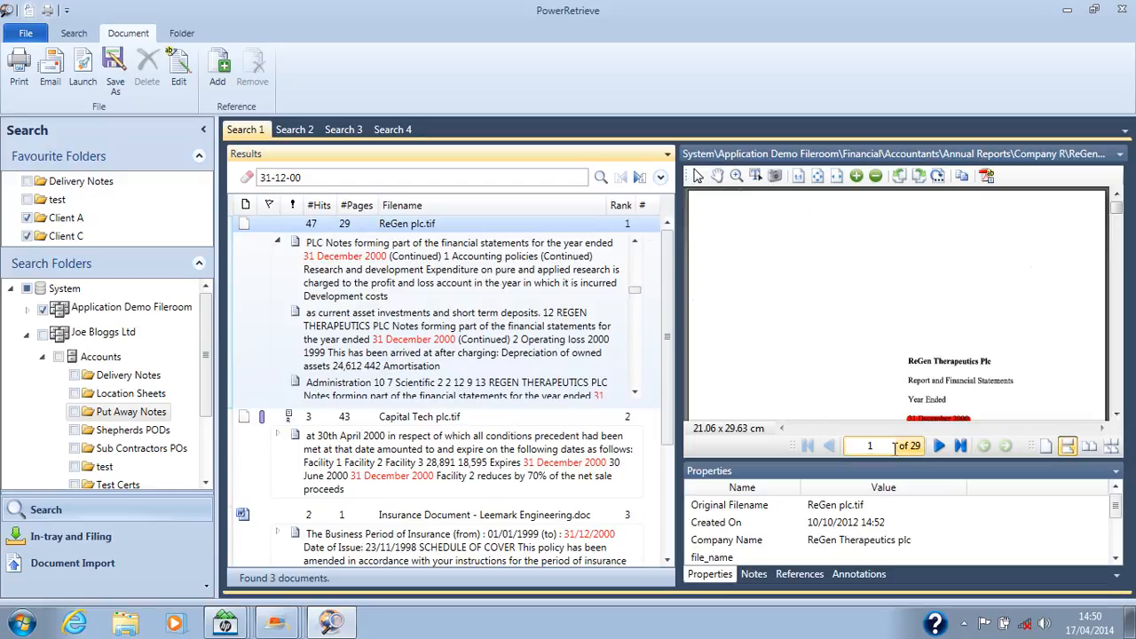
pyautogui.click(938, 446)
pyautogui.click(938, 446)
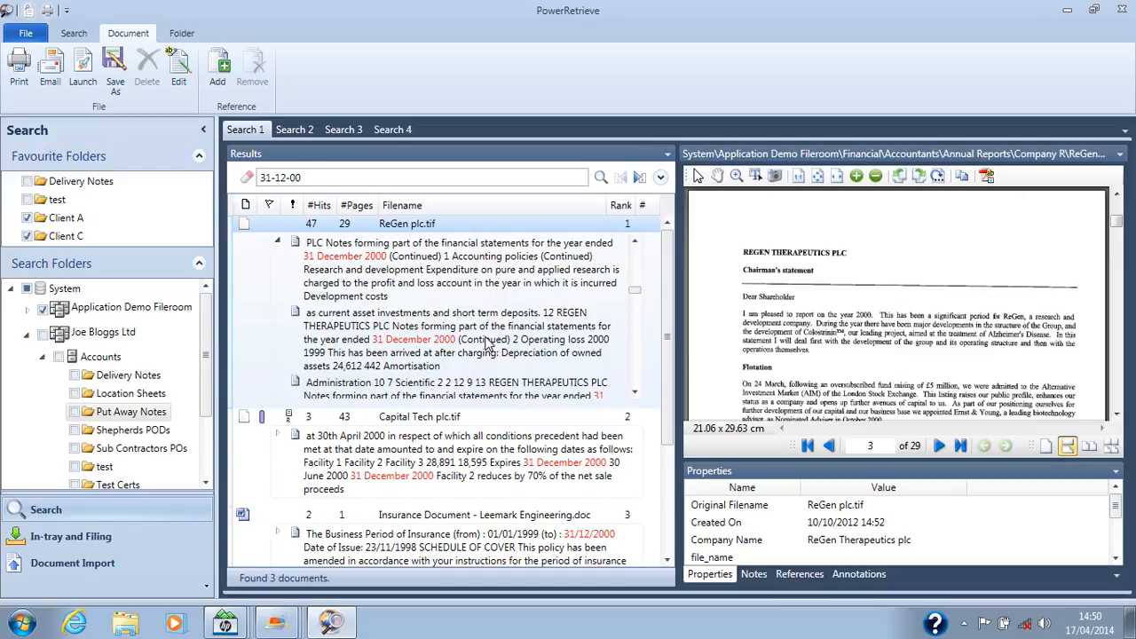
pyautogui.click(486, 344)
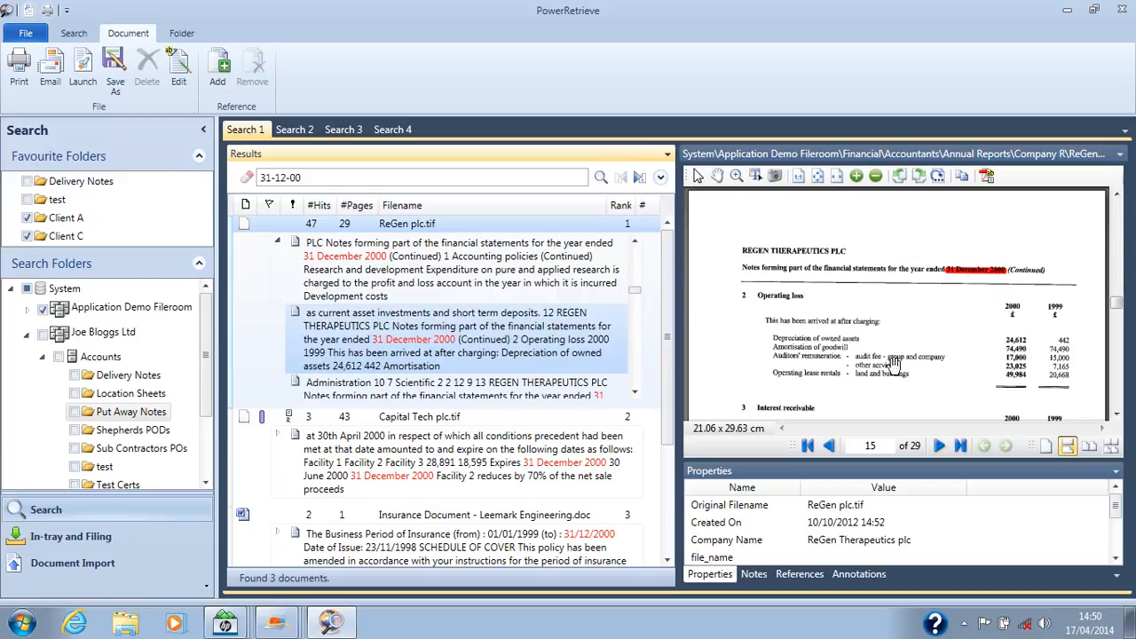
# Step: Prepare an email with pages 2-9 and a further selection of pages from ReGen plc.tif attached as a PDF
pyautogui.click(49, 78)
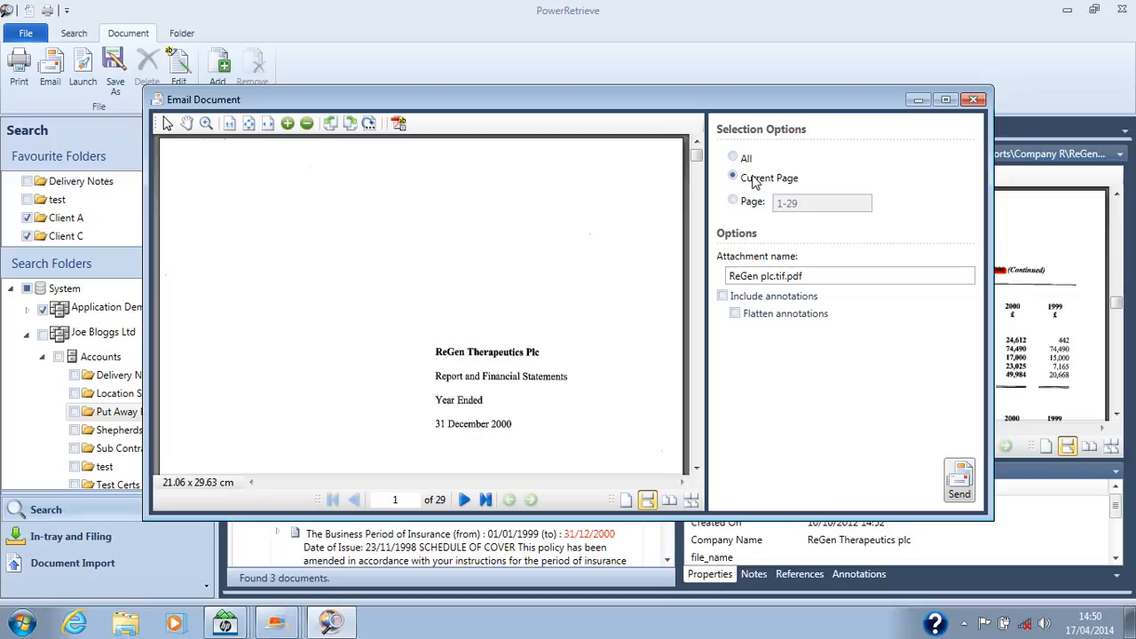
pyautogui.click(750, 203)
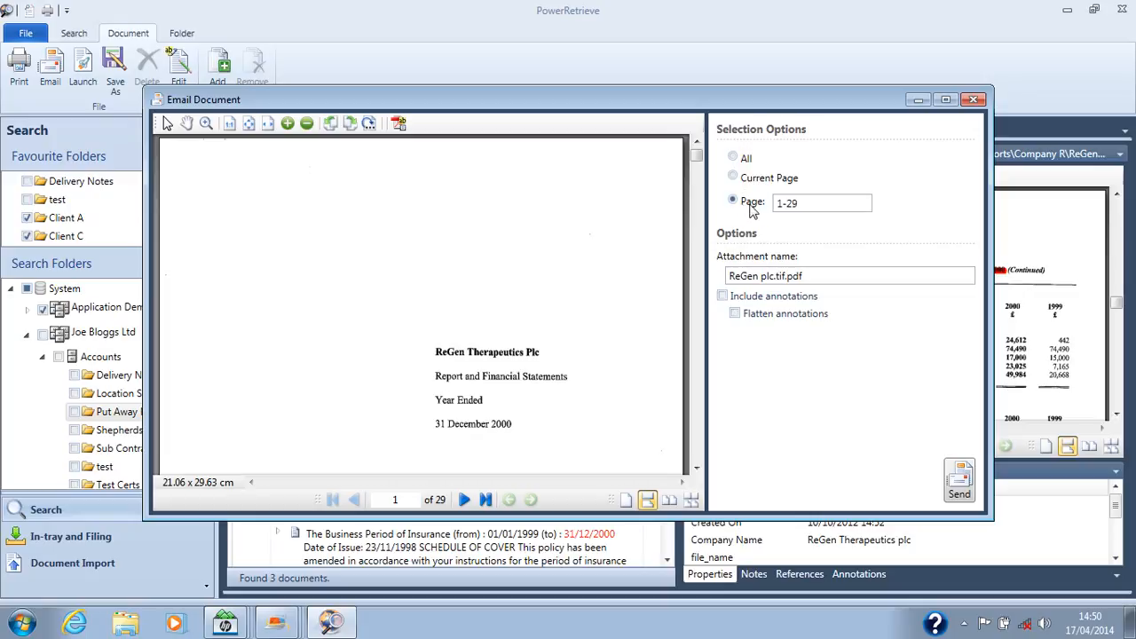
pyautogui.moveTo(813, 203); pyautogui.dragTo(761, 206)
pyautogui.write('2-9,14,23')
pyautogui.click(958, 483)
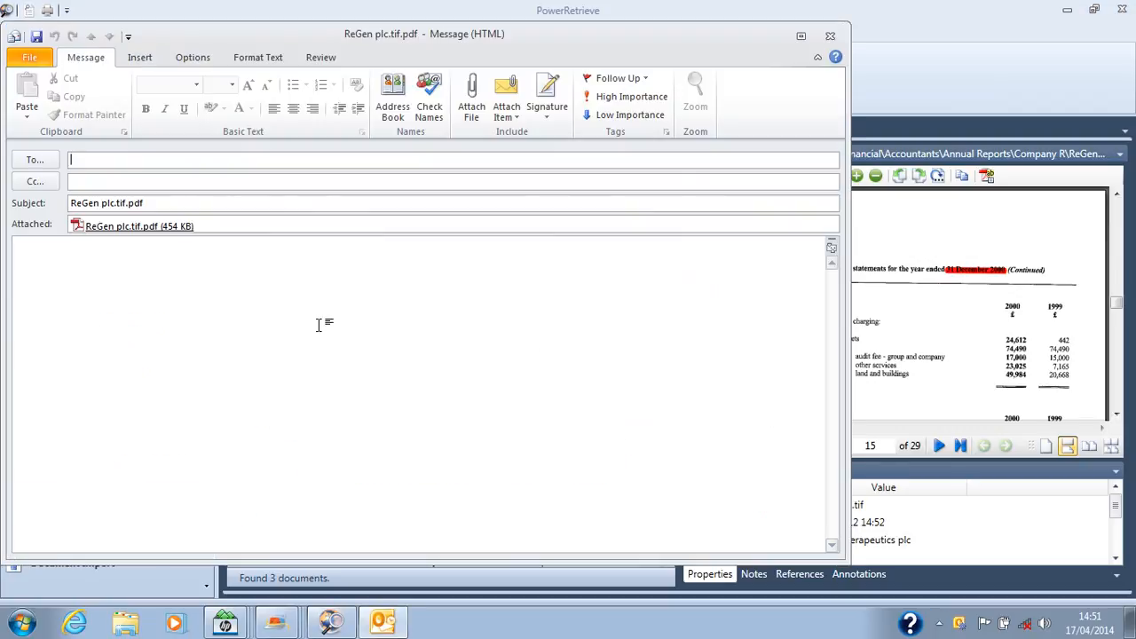
# Step: Open the attached ReGen PDF to check its pages, and close both the PDF and the email message
pyautogui.doubleClick(142, 228)
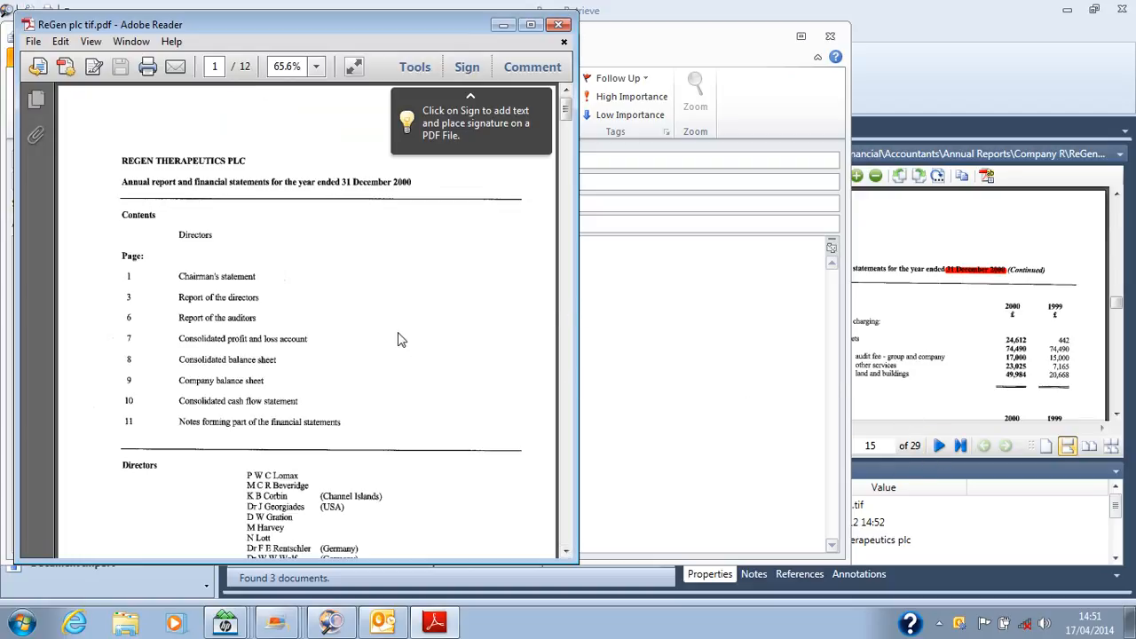
pyautogui.click(561, 33)
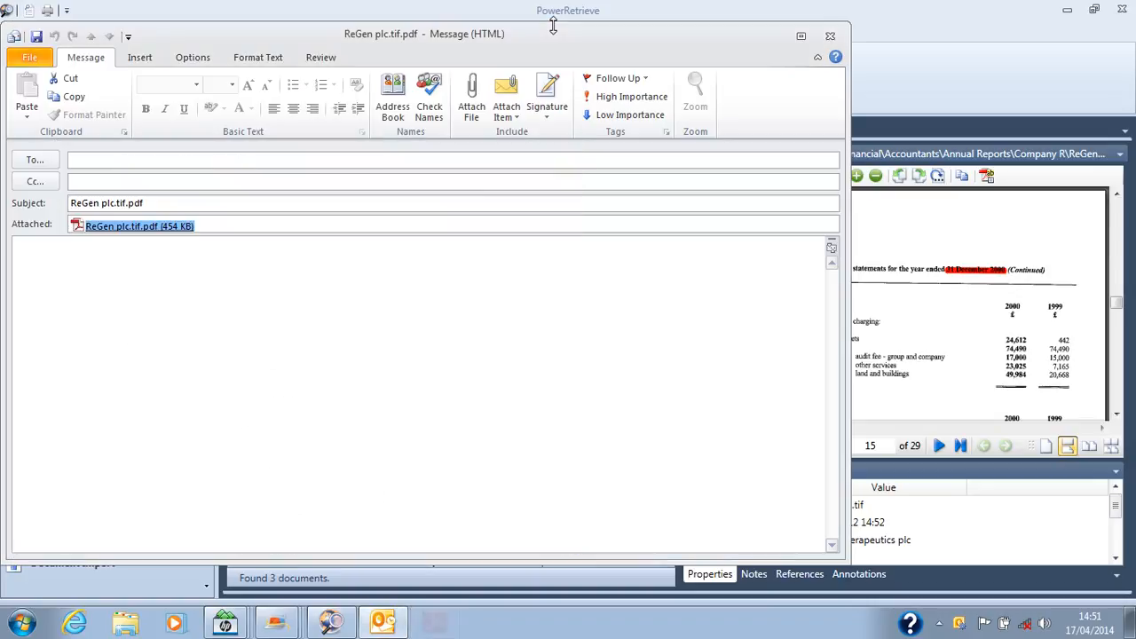
pyautogui.click(822, 39)
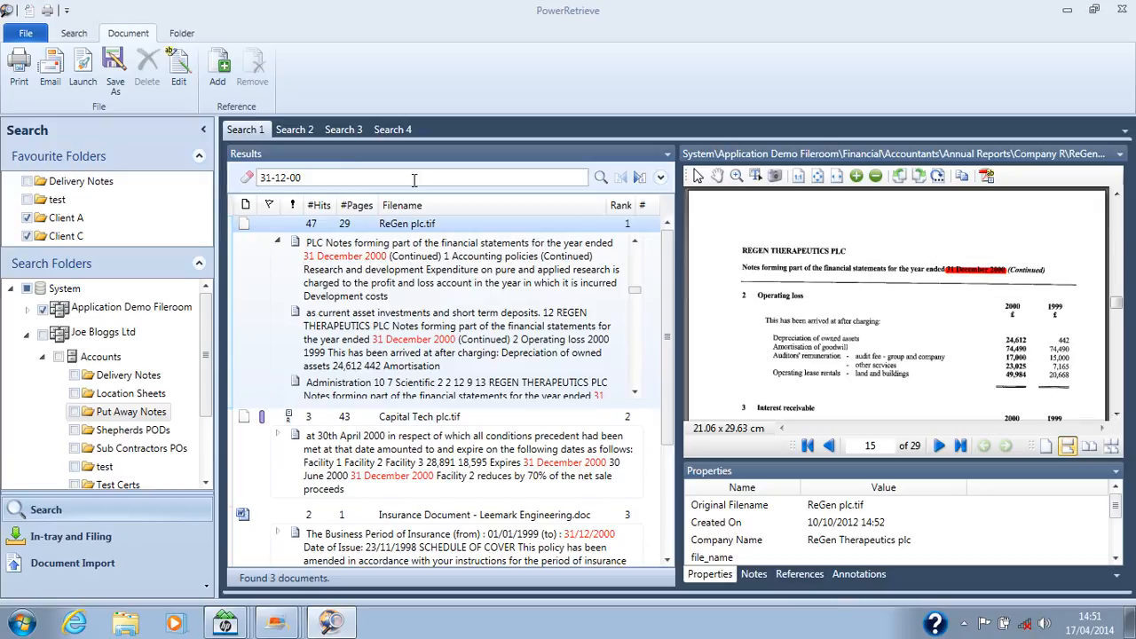
# Step: Search the Application Demo Fileroom for the exact phrase "invoice 97/16"
pyautogui.moveTo(333, 178); pyautogui.dragTo(207, 197)
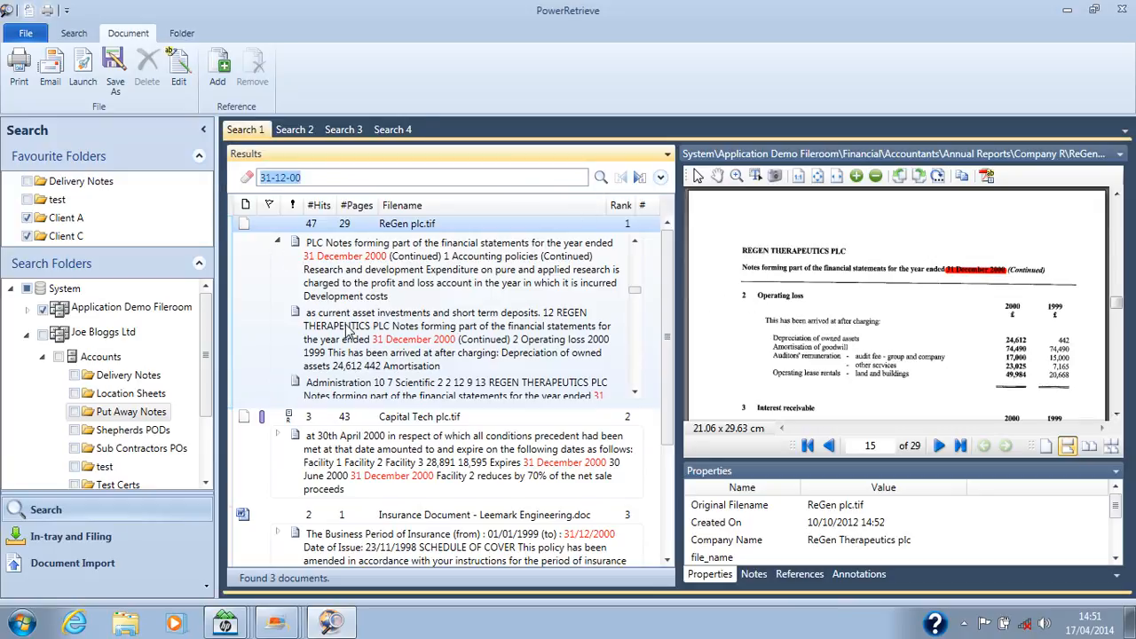
pyautogui.write('1')
pyautogui.write('invoice')
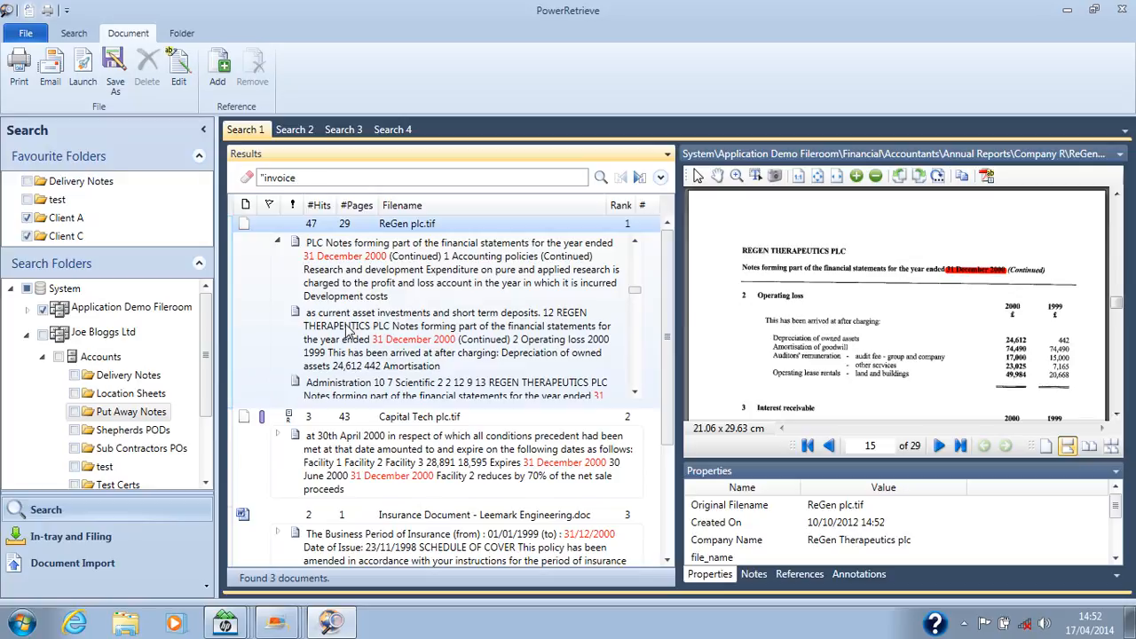
pyautogui.write(' 97/16')
pyautogui.click(601, 181)
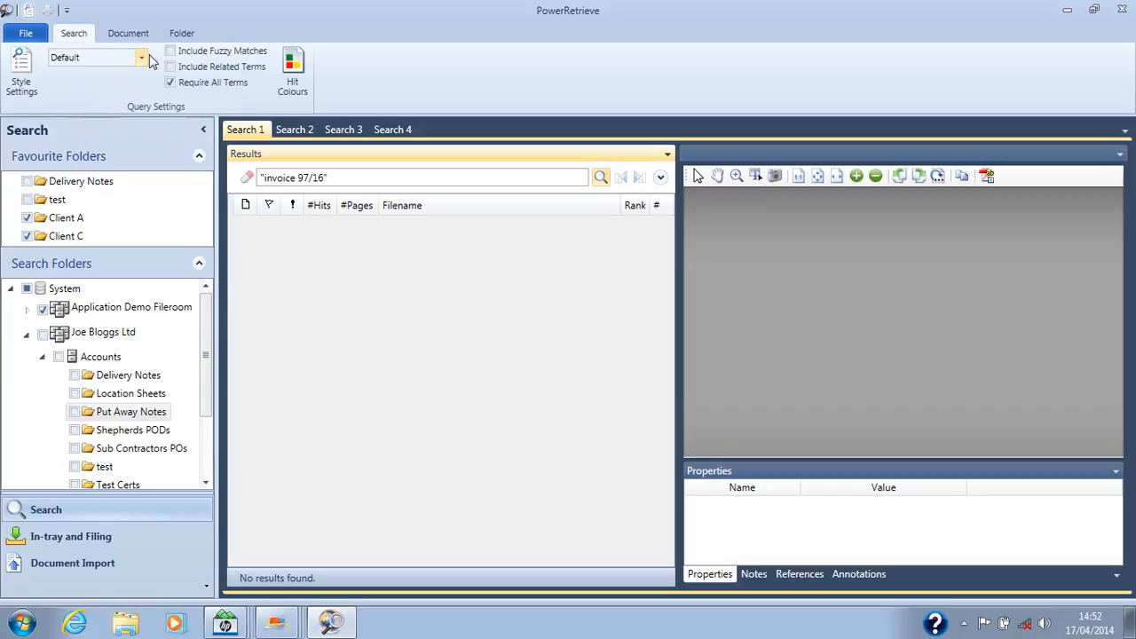
# Step: Repeat the "invoice 97/16" phrase search with fuzzy matches included
pyautogui.click(170, 52)
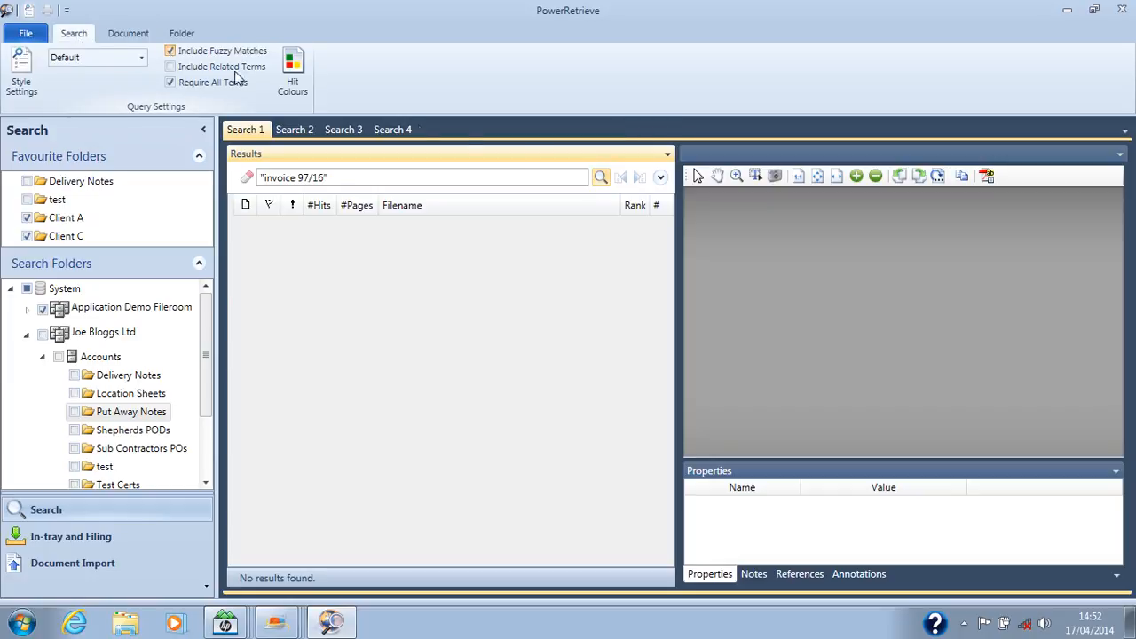
pyautogui.click(601, 178)
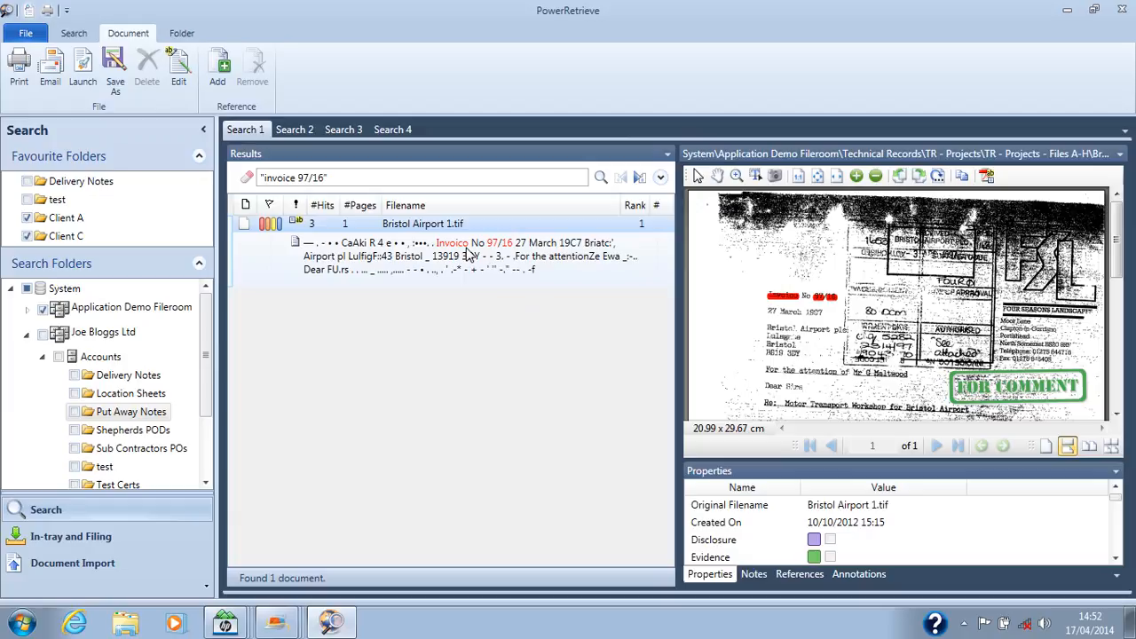
# Step: Enlarge the view of Bristol Airport 1.tif, examine the page and its highlighted invoice number up close, and restore the normal view
pyautogui.doubleClick(801, 155)
pyautogui.scroll(-2, 575, 316)
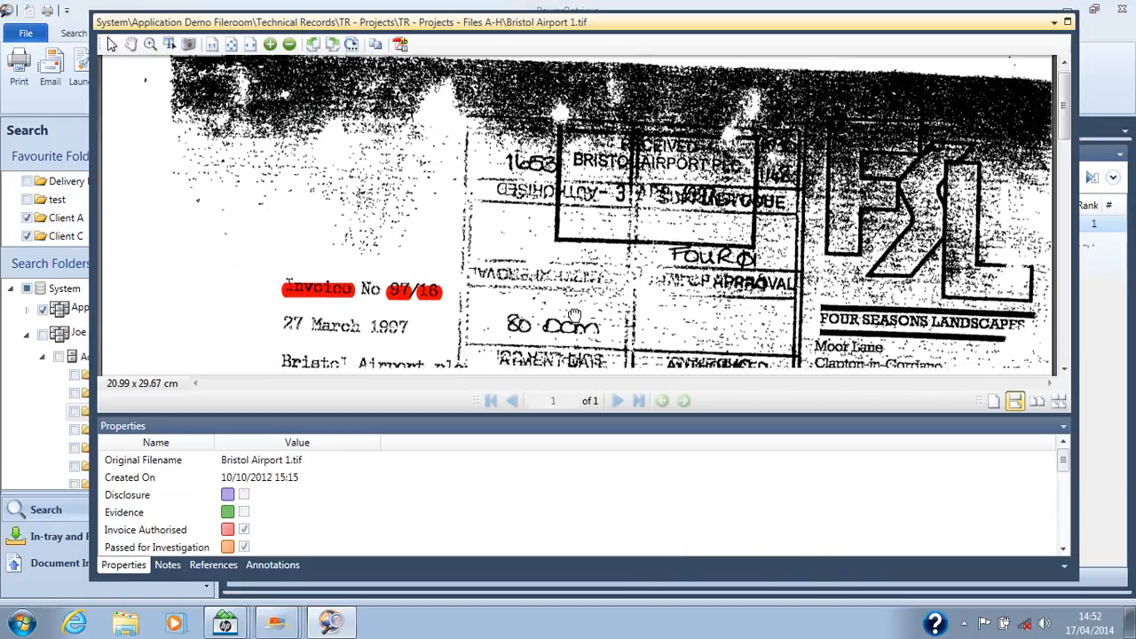
pyautogui.scroll(-8, 575, 316)
pyautogui.scroll(-6, 568, 197)
pyautogui.scroll(6, 577, 295)
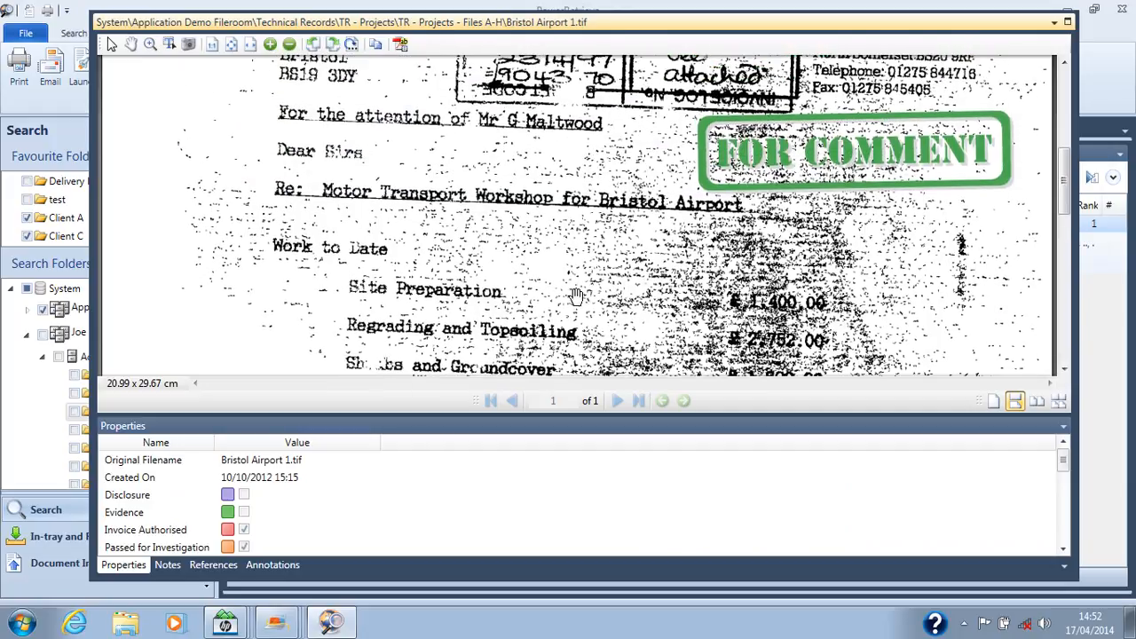
pyautogui.scroll(6, 582, 162)
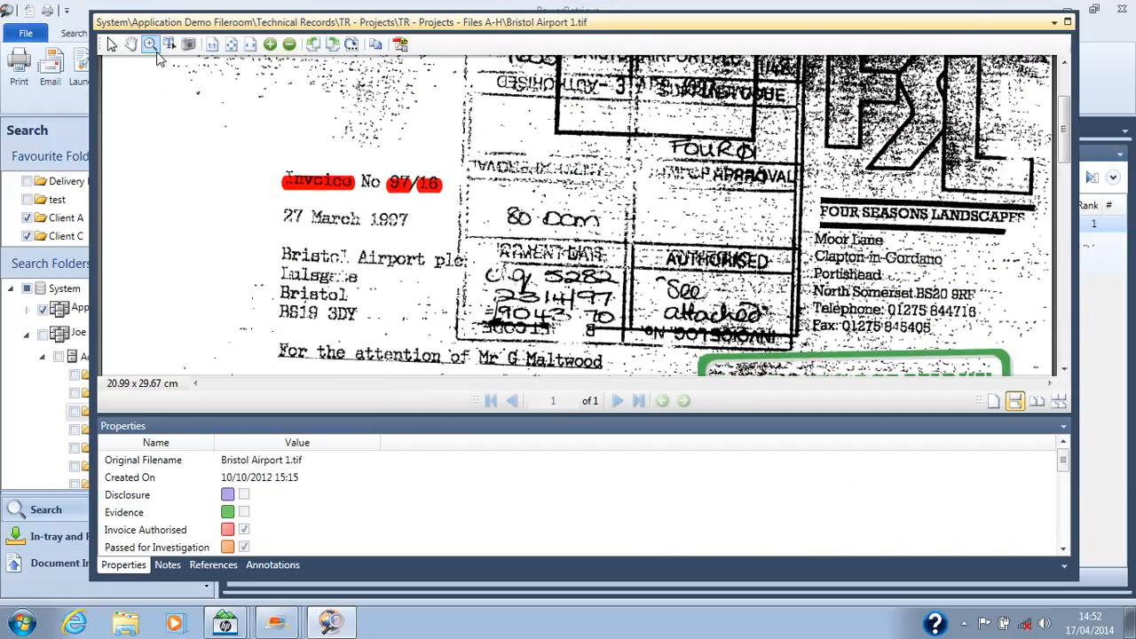
pyautogui.click(150, 44)
pyautogui.moveTo(263, 162); pyautogui.dragTo(456, 216)
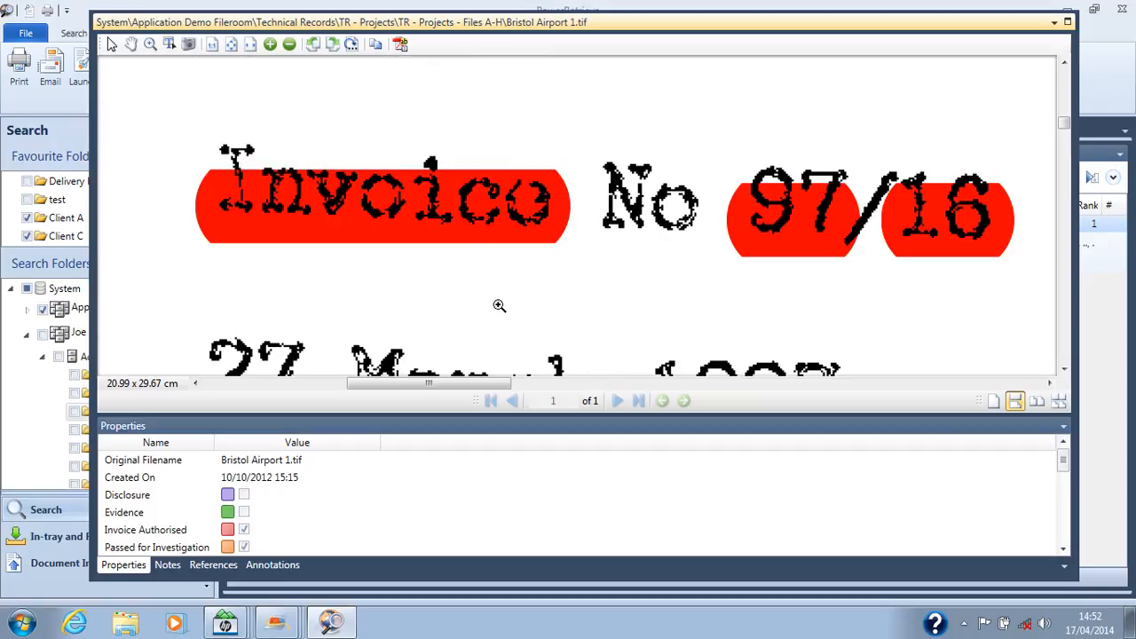
pyautogui.moveTo(500, 141); pyautogui.dragTo(573, 267)
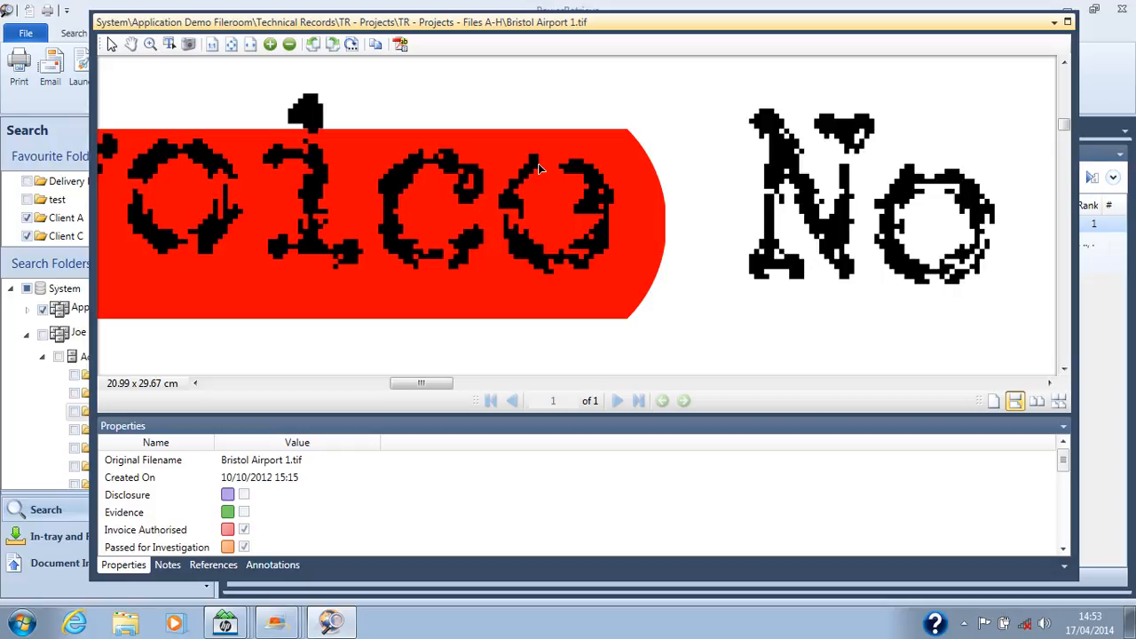
pyautogui.doubleClick(514, 23)
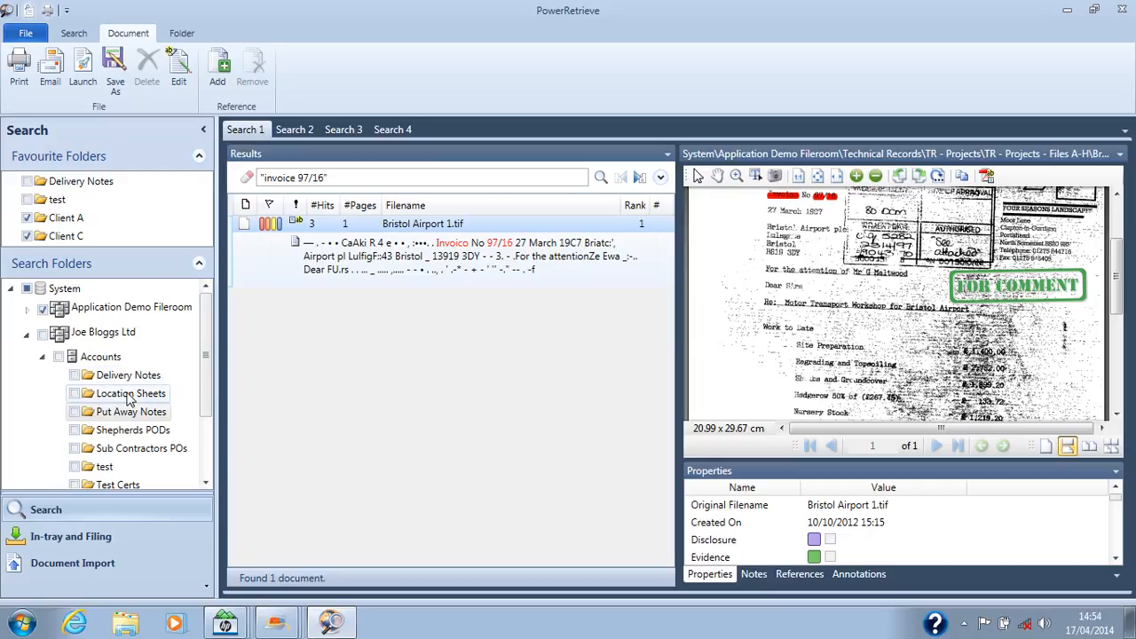
# Step: Switch to in-tray filing and open the one-page document 20140408091411042.tif.pdf from the queue
pyautogui.click(116, 536)
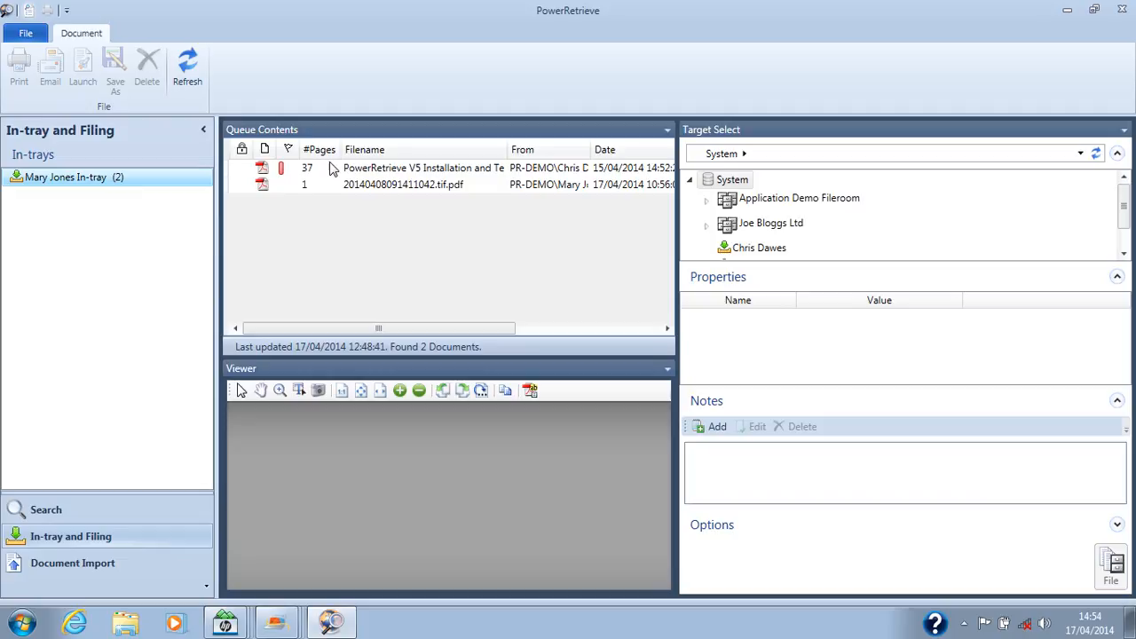
pyautogui.click(353, 188)
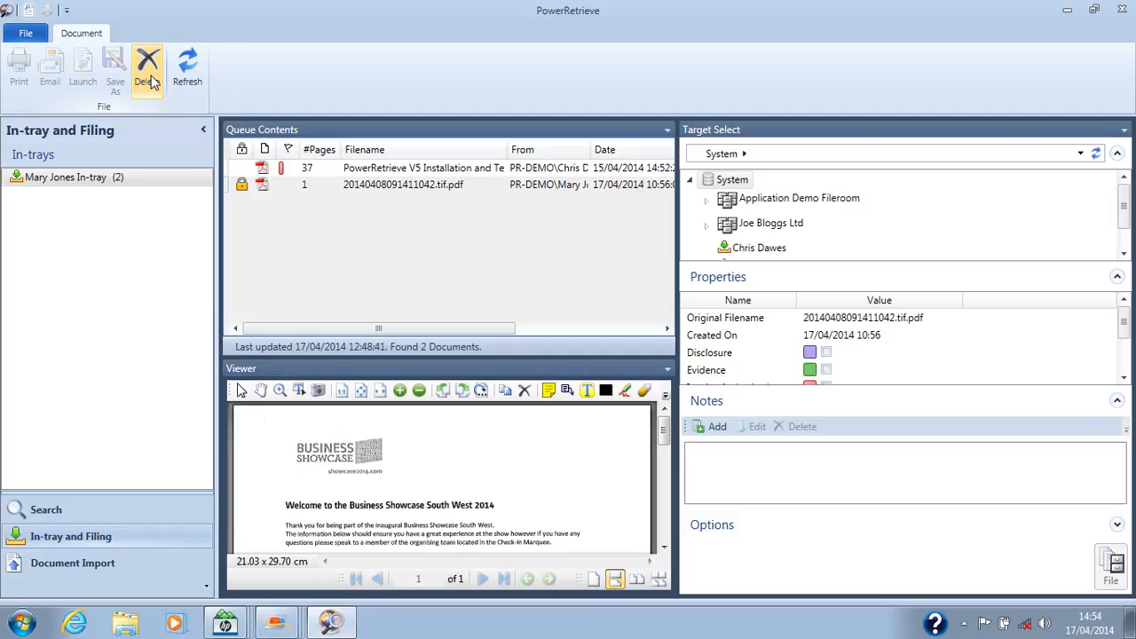
# Step: Choose the Delivery Notes folder under Joe Bloggs Ltd > Accounts as the document's filing target
pyautogui.click(707, 226)
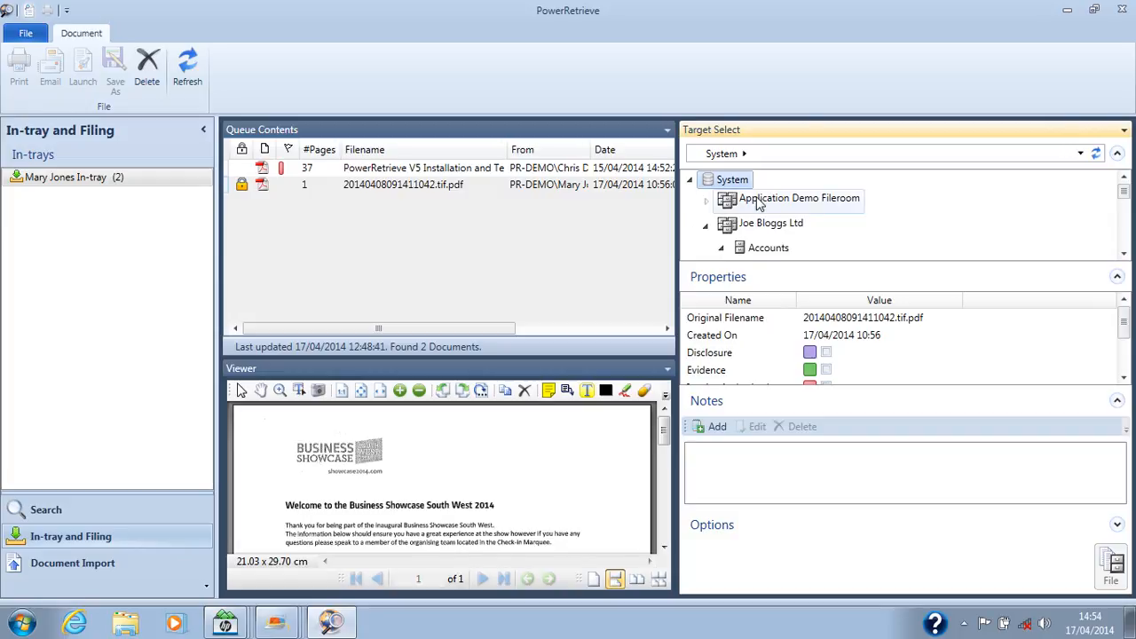
pyautogui.scroll(-1, 759, 204)
pyautogui.click(781, 225)
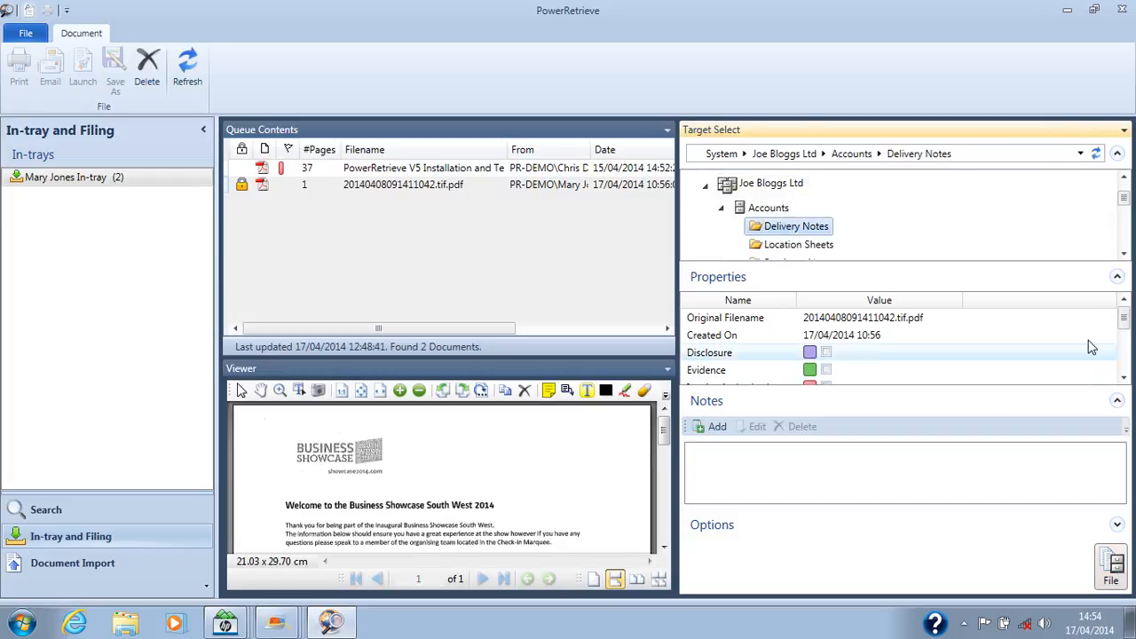
# Step: Select the first colleague's in-tray, listed below the Personnel cabinet, as the document's filing target
pyautogui.click(1125, 236)
pyautogui.click(1125, 232)
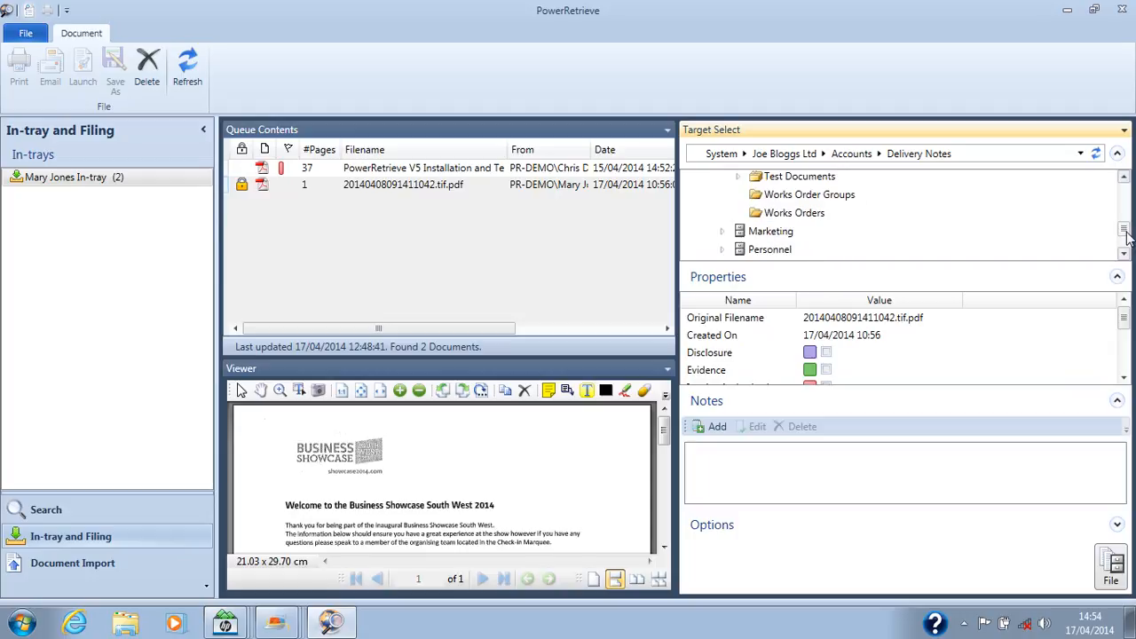
pyautogui.click(1124, 233)
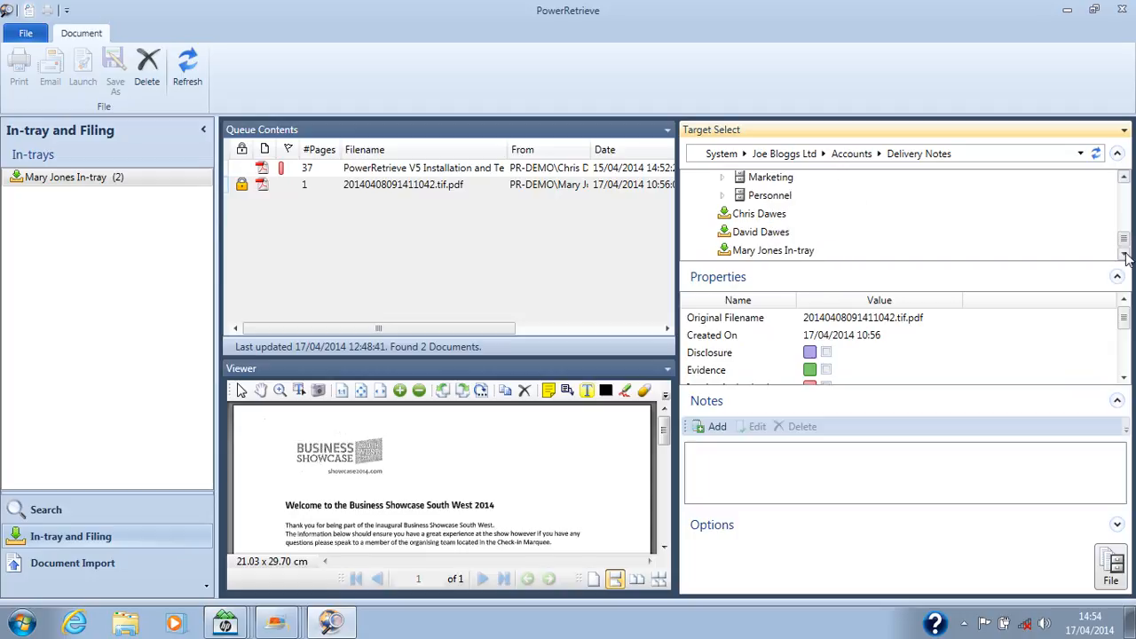
pyautogui.click(755, 219)
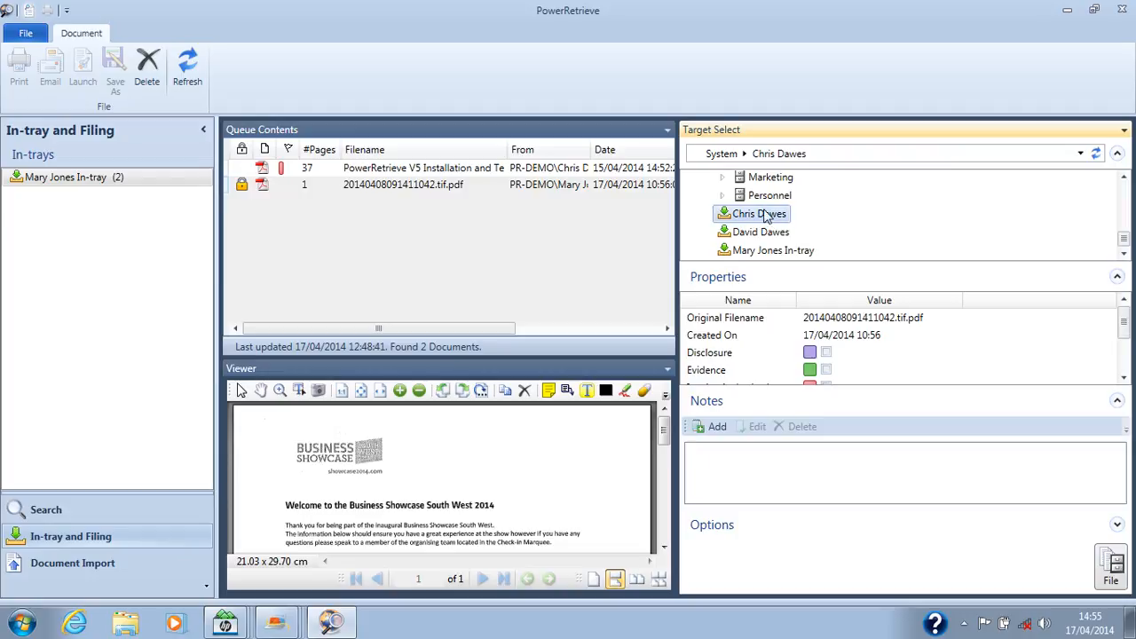
# Step: Add the note "this is correct?" to the in-tray document and mark it as Invoice Authorised
pyautogui.click(718, 427)
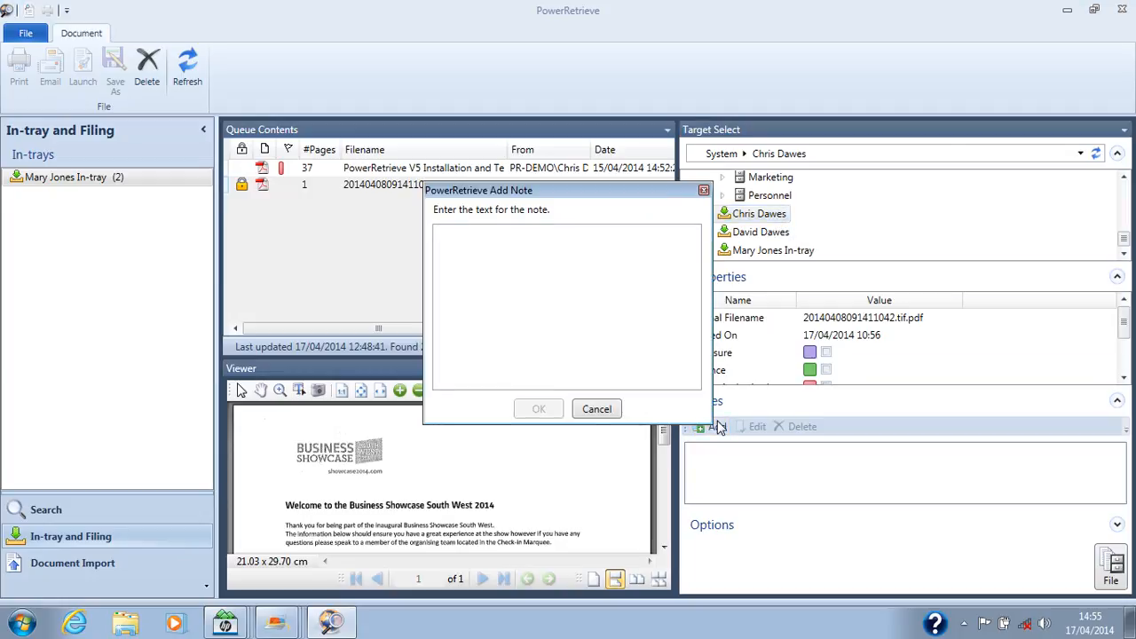
pyautogui.write('this')
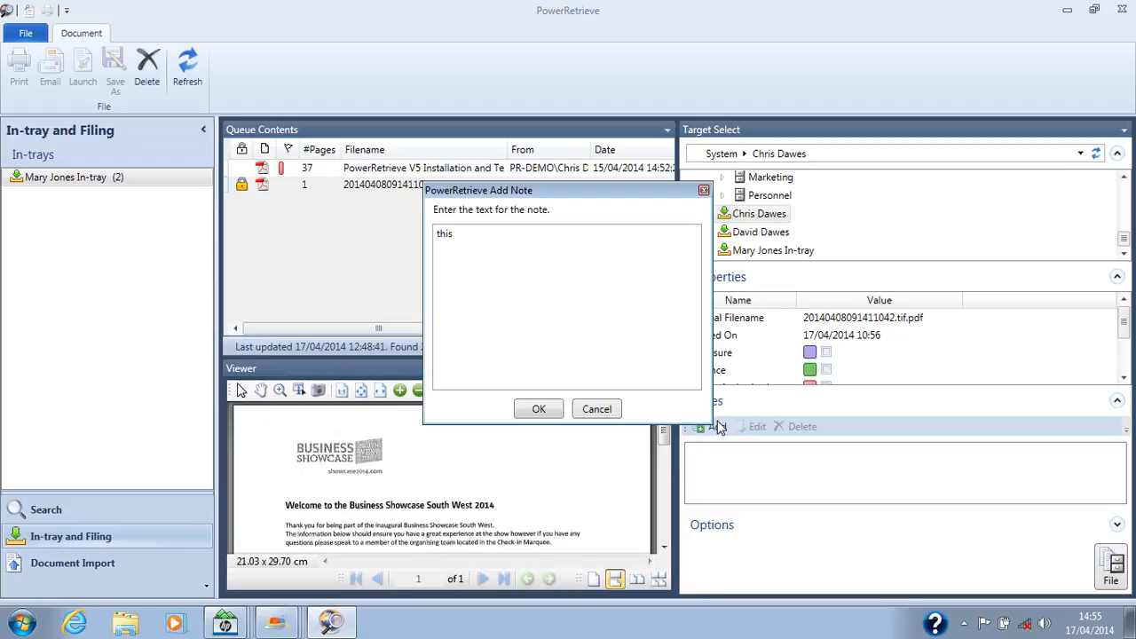
pyautogui.write(' is correct?')
pyautogui.click(554, 408)
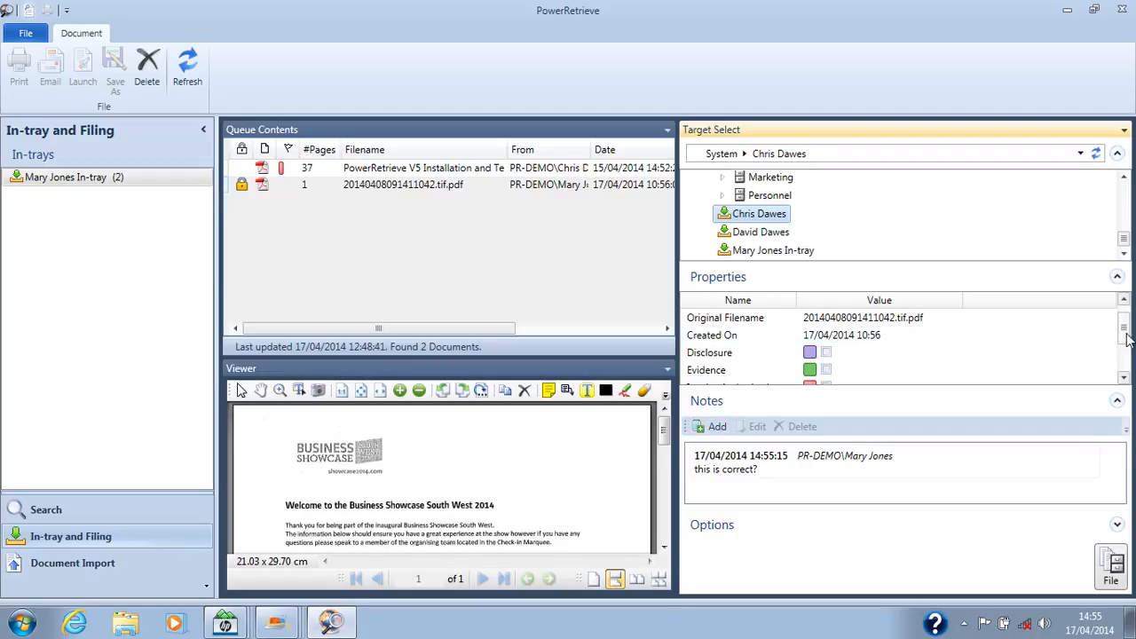
pyautogui.scroll(-1, 916, 352)
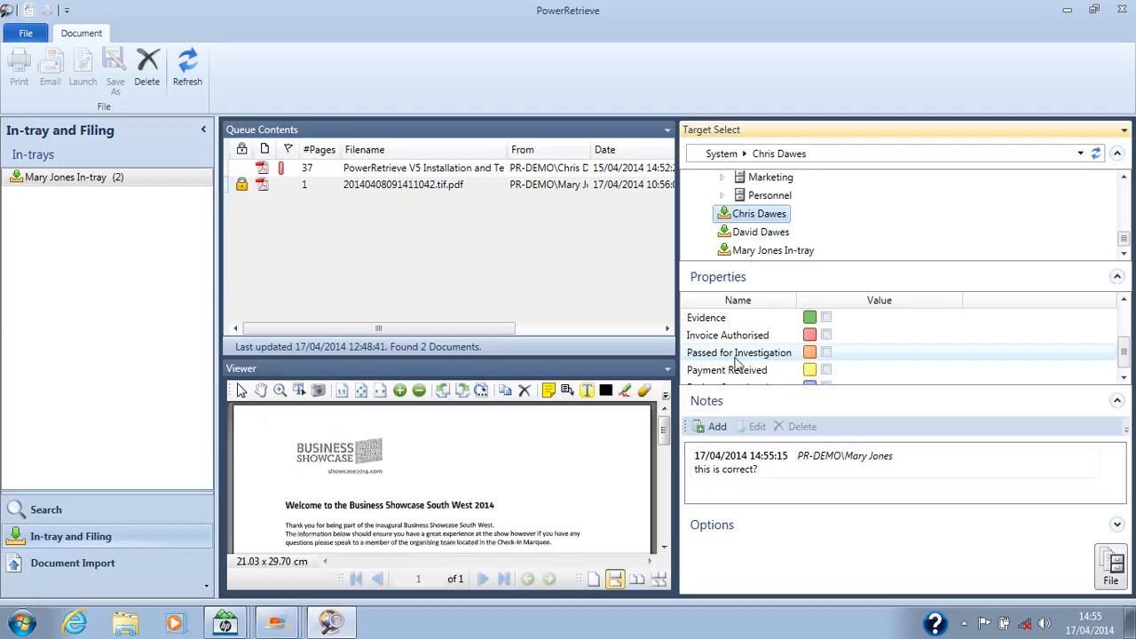
pyautogui.click(826, 335)
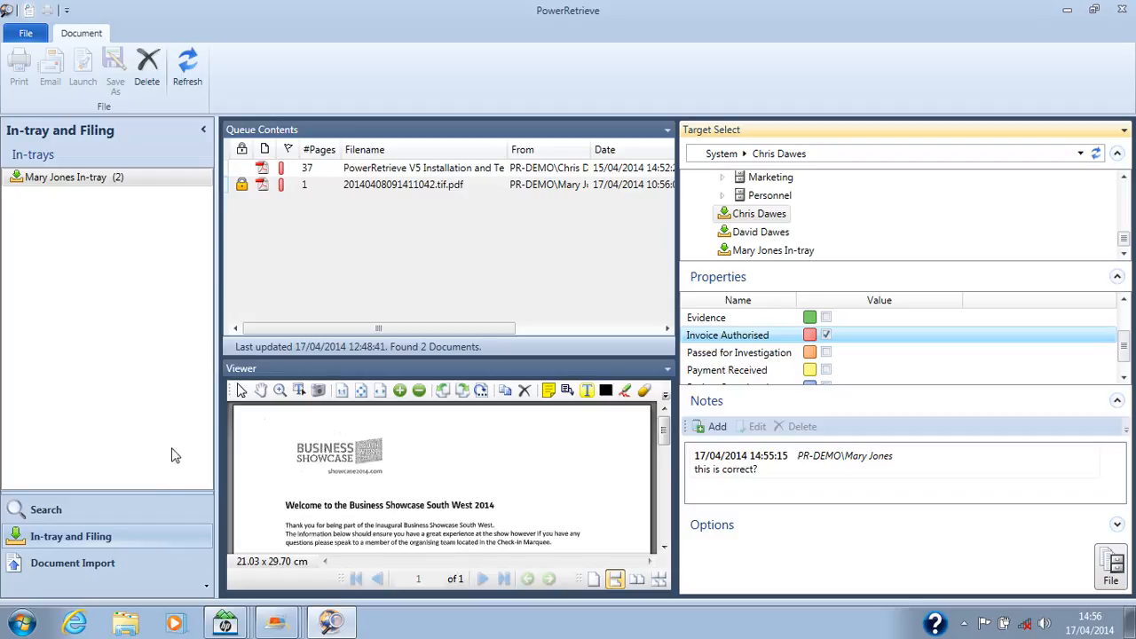
# Step: Return to document searching, clear the query, and find documents with Invoice Authorised and Project Completed ticked but Payment Received unticked
pyautogui.click(156, 512)
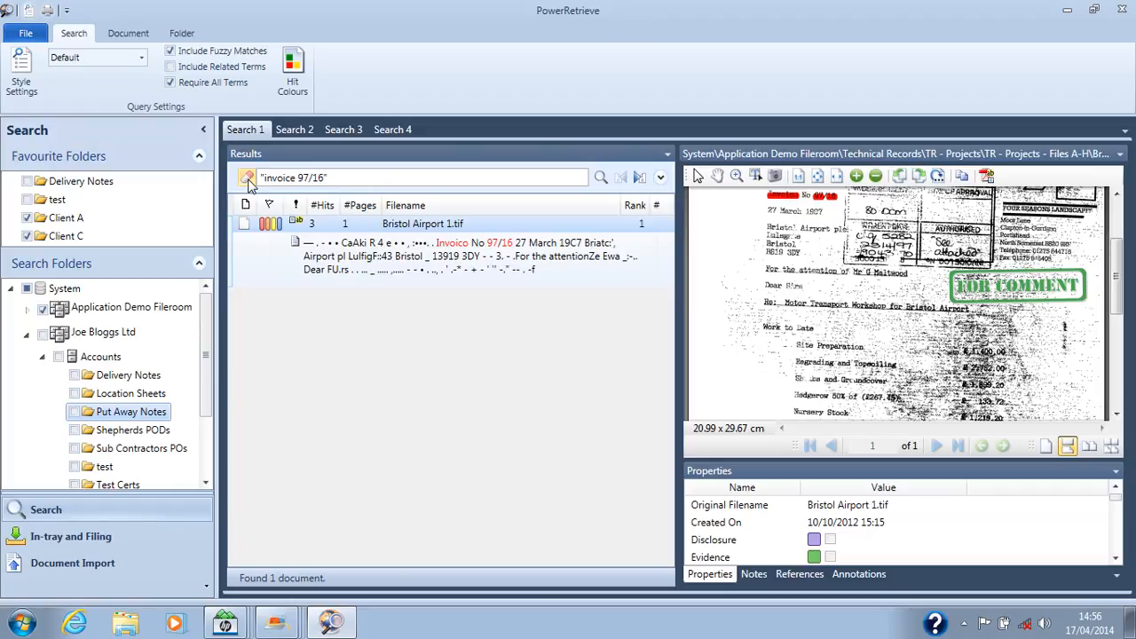
pyautogui.click(248, 178)
pyautogui.click(660, 179)
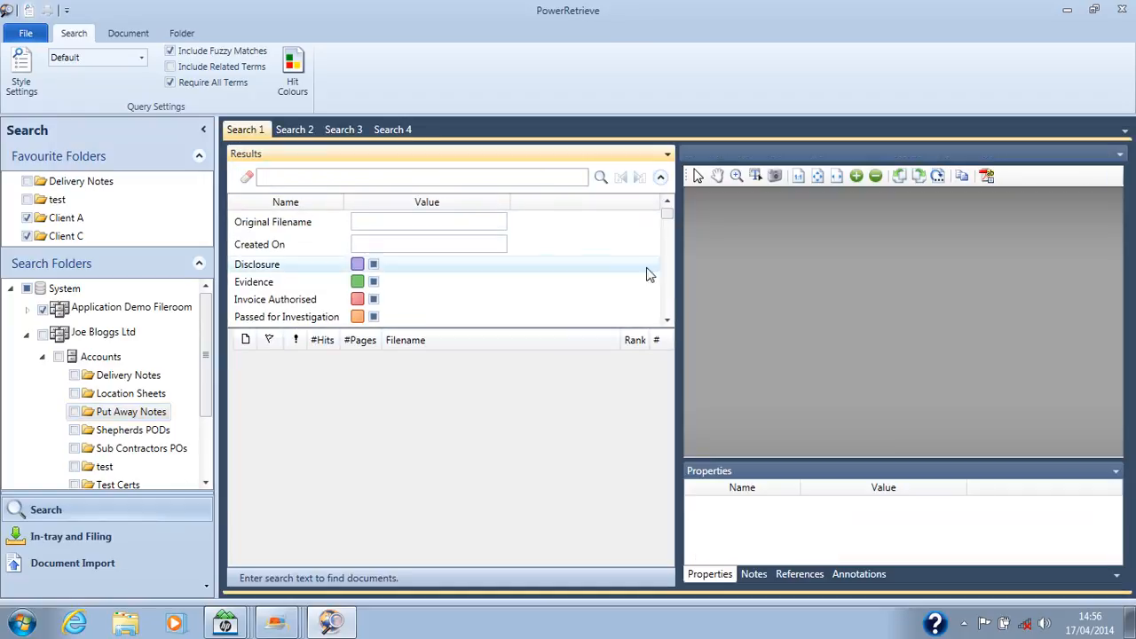
pyautogui.click(667, 321)
pyautogui.click(667, 321)
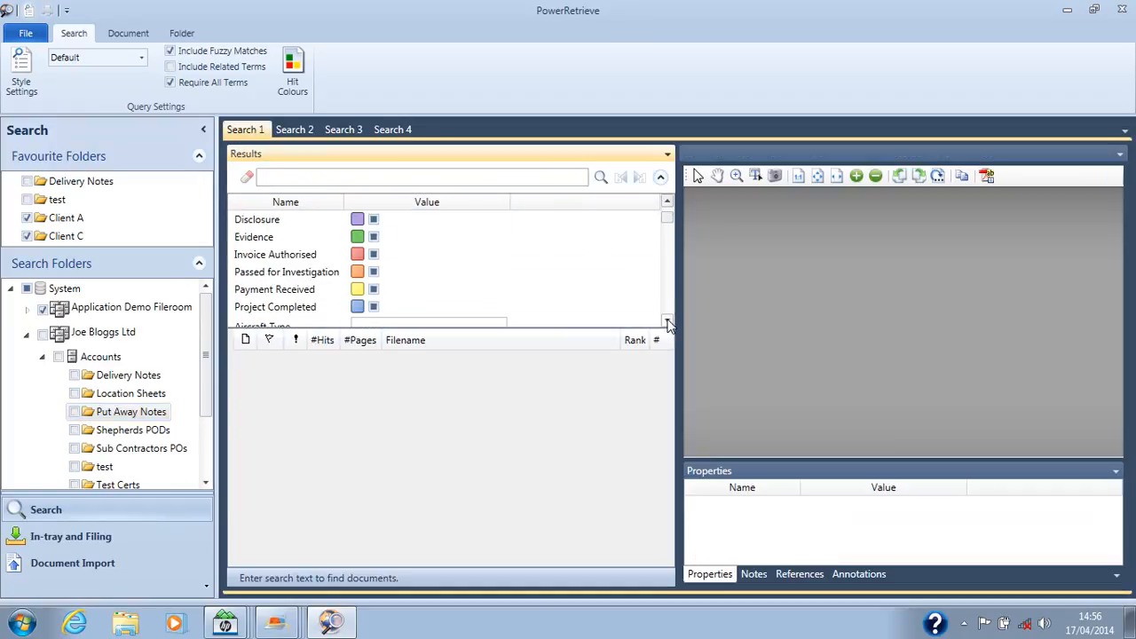
pyautogui.click(374, 255)
pyautogui.click(374, 254)
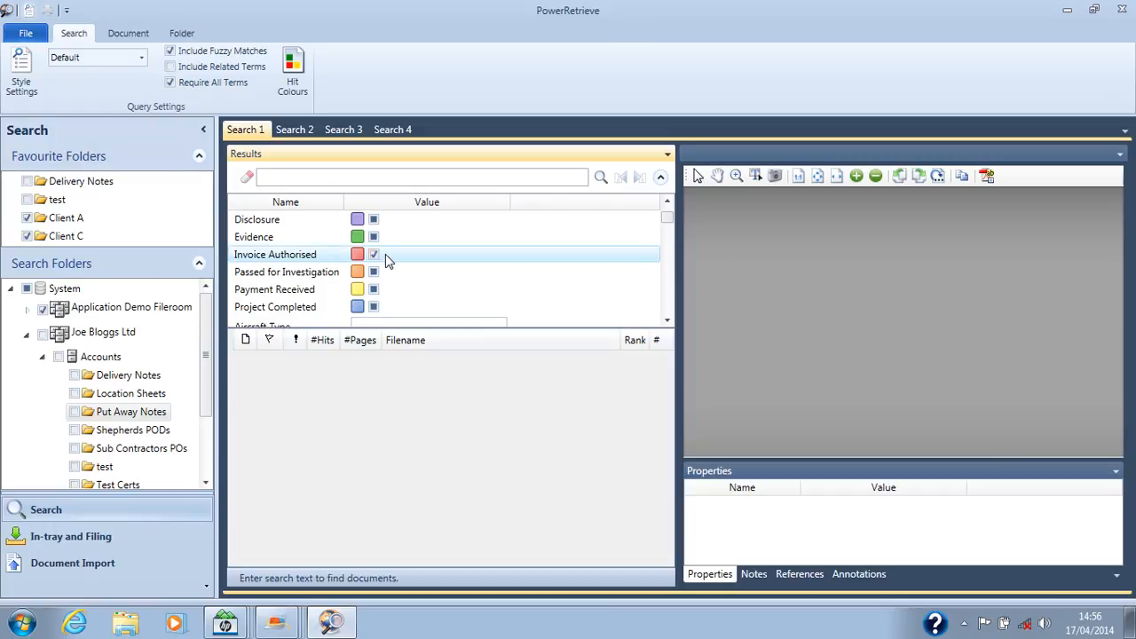
pyautogui.click(373, 307)
pyautogui.click(374, 307)
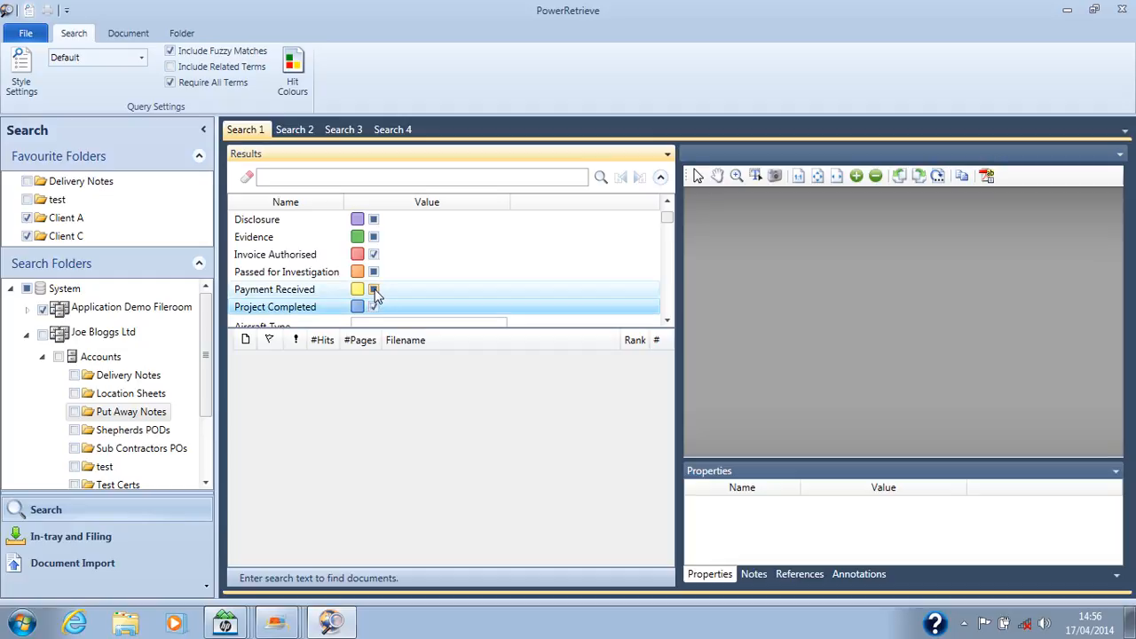
pyautogui.click(374, 290)
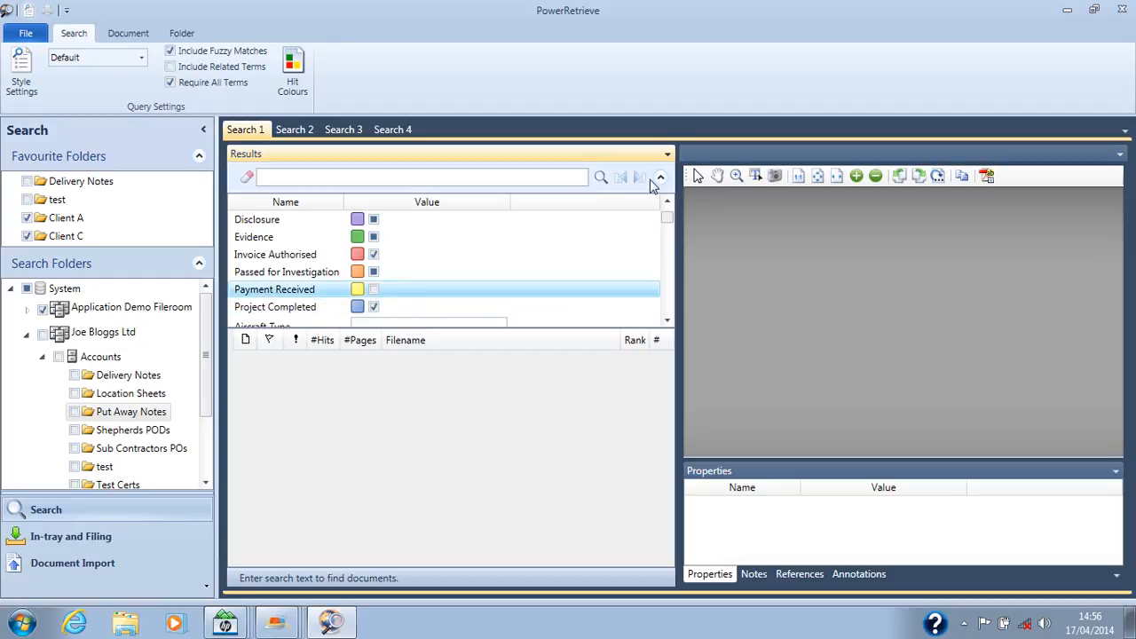
pyautogui.click(601, 177)
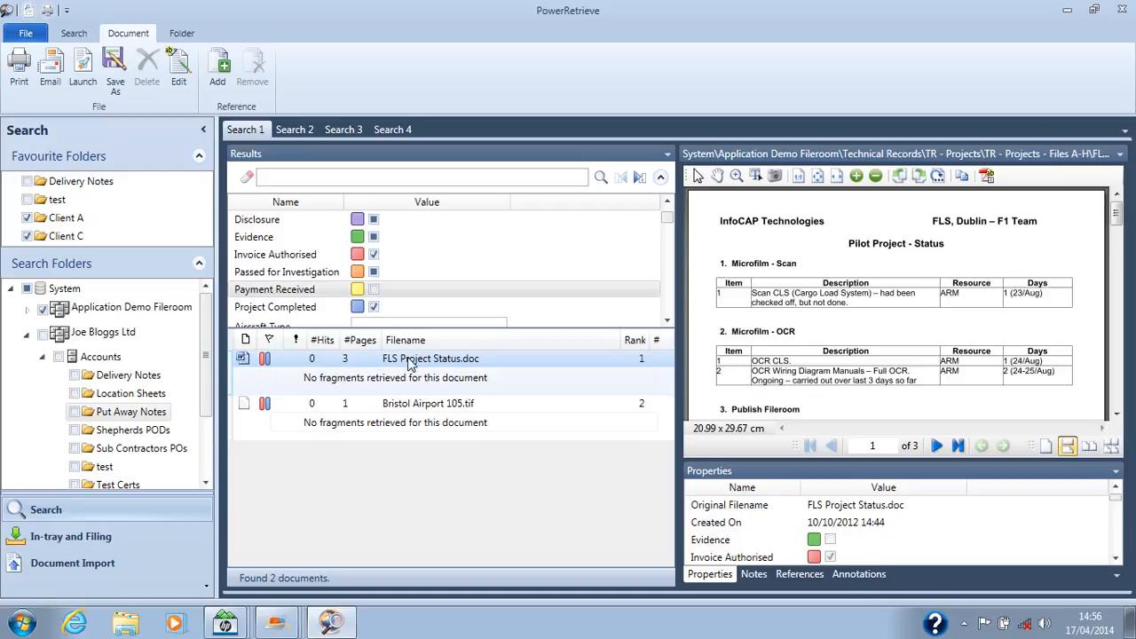
# Step: Open FLS Project Status.doc for editing and mark it as Payment Received
pyautogui.click(178, 79)
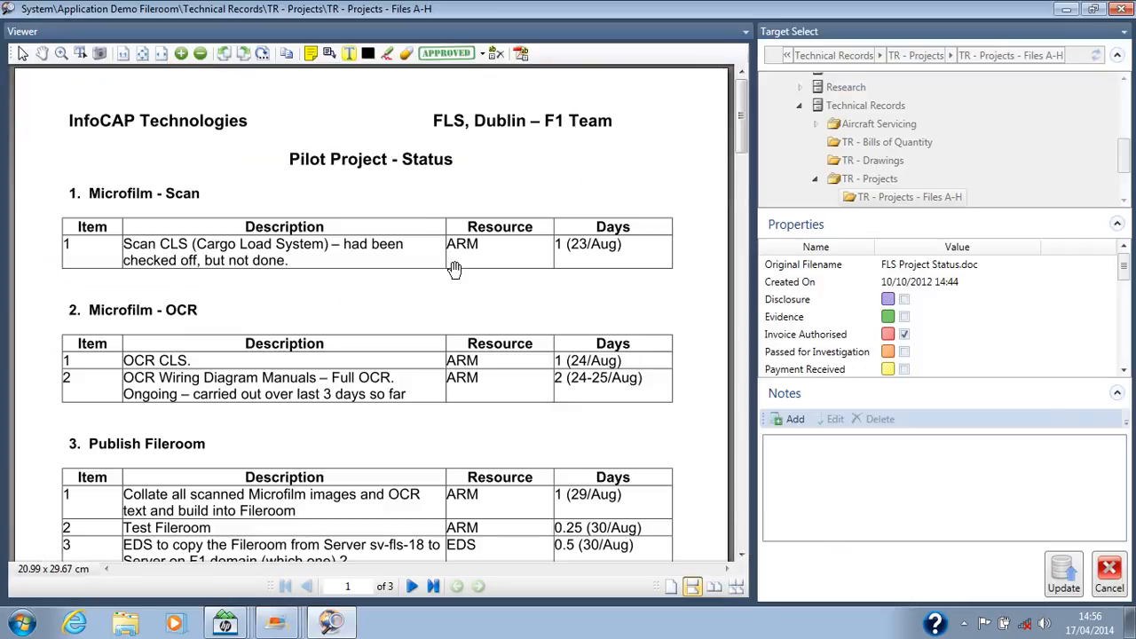
pyautogui.scroll(-1, 1107, 360)
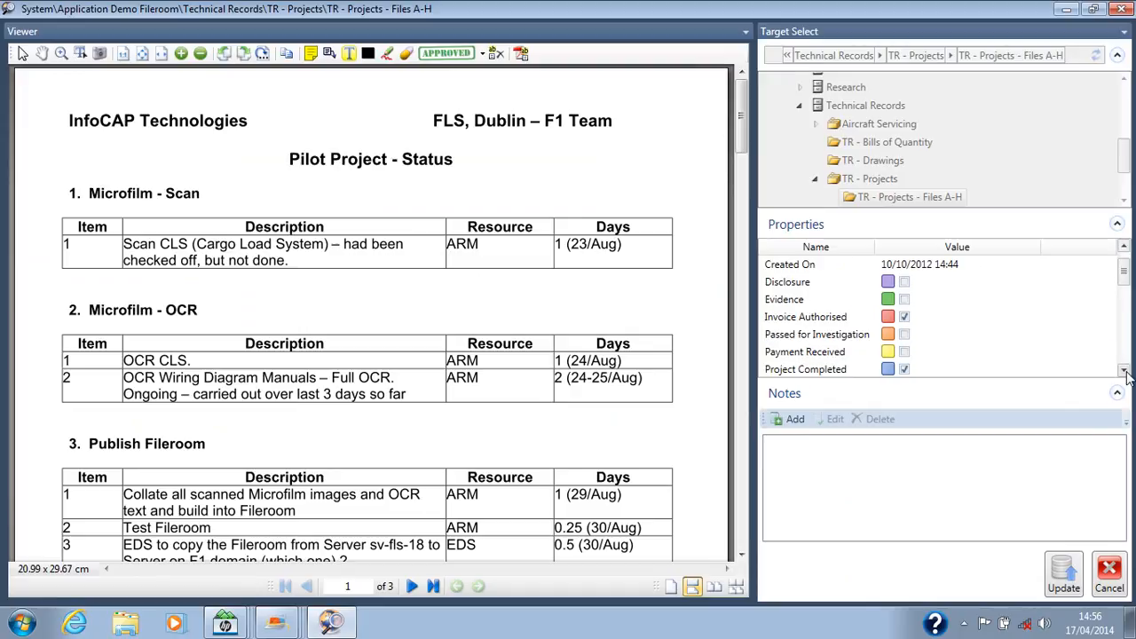
pyautogui.click(904, 352)
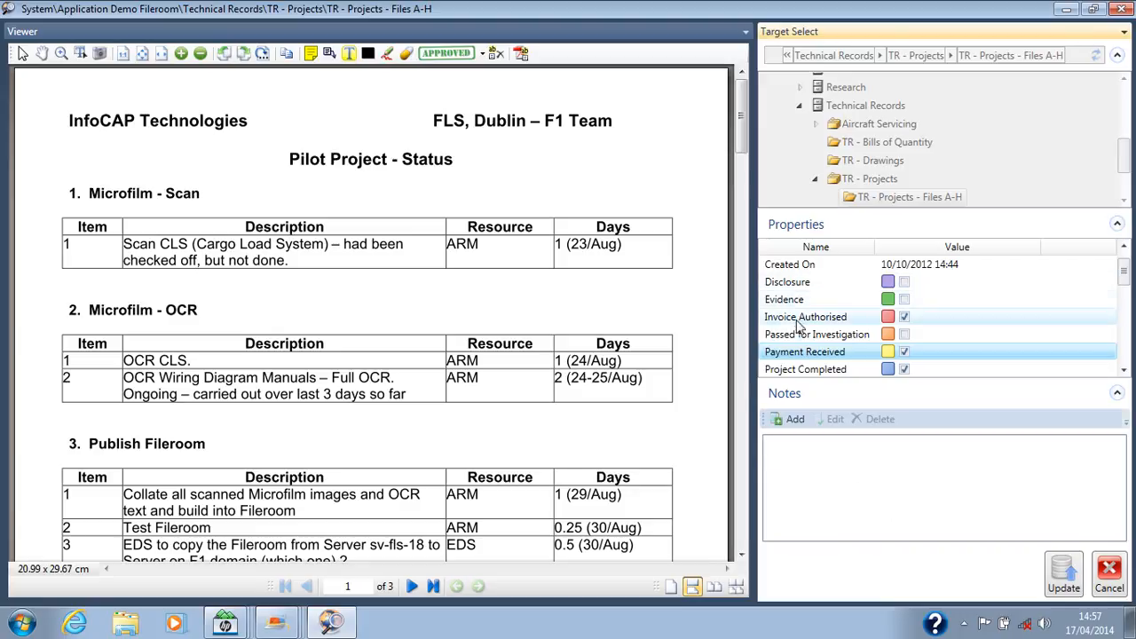
pyautogui.click(794, 353)
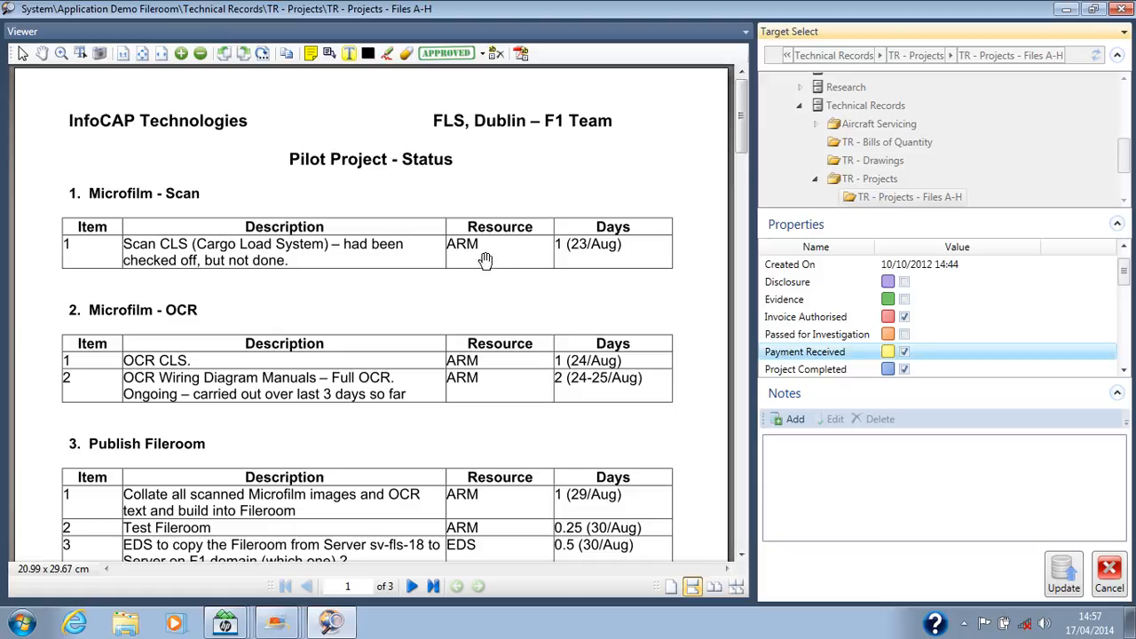
# Step: Place a yellow sticky note reading "kthfuytf" above the Pilot Project - Status title
pyautogui.click(313, 56)
pyautogui.click(297, 120)
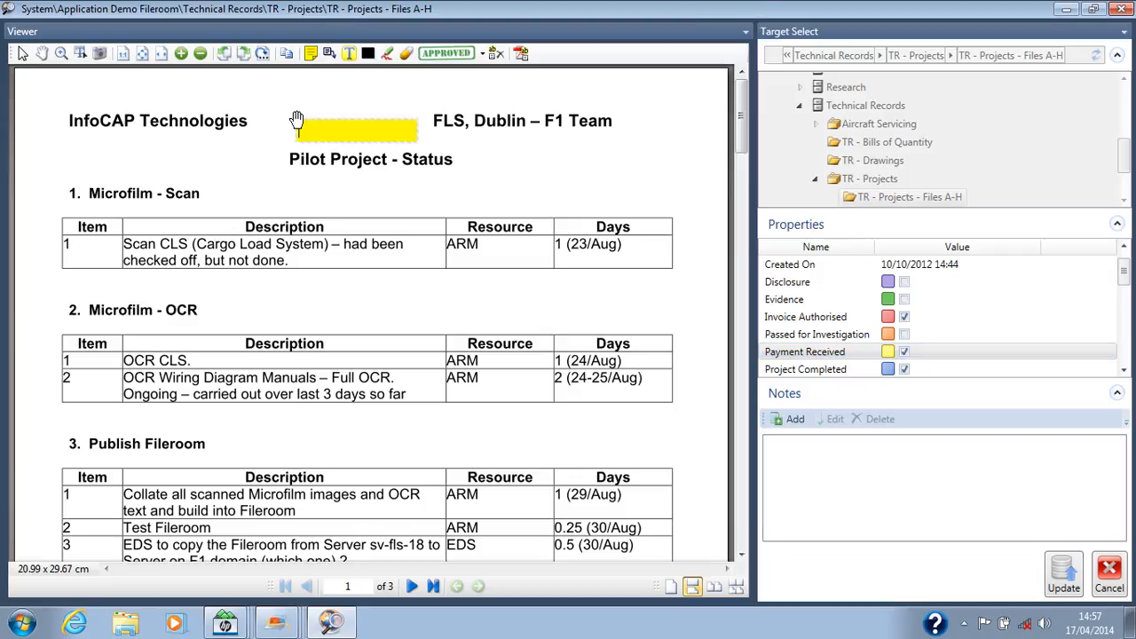
pyautogui.write('kthfuytf')
# Step: Add a callout reading "look" pointing at InfoCAP Technologies, and highlight the Microfilm - Scan table text from the Description header through the first item's description
pyautogui.click(335, 60)
pyautogui.moveTo(211, 135); pyautogui.dragTo(321, 204)
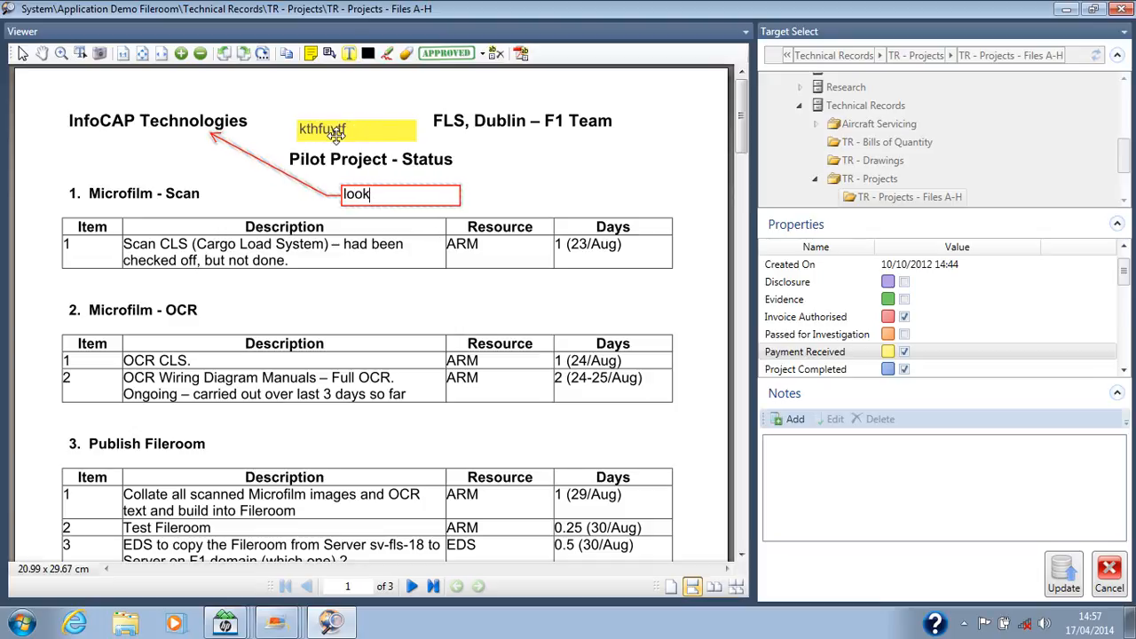
pyautogui.click(350, 57)
pyautogui.moveTo(100, 227); pyautogui.dragTo(381, 258)
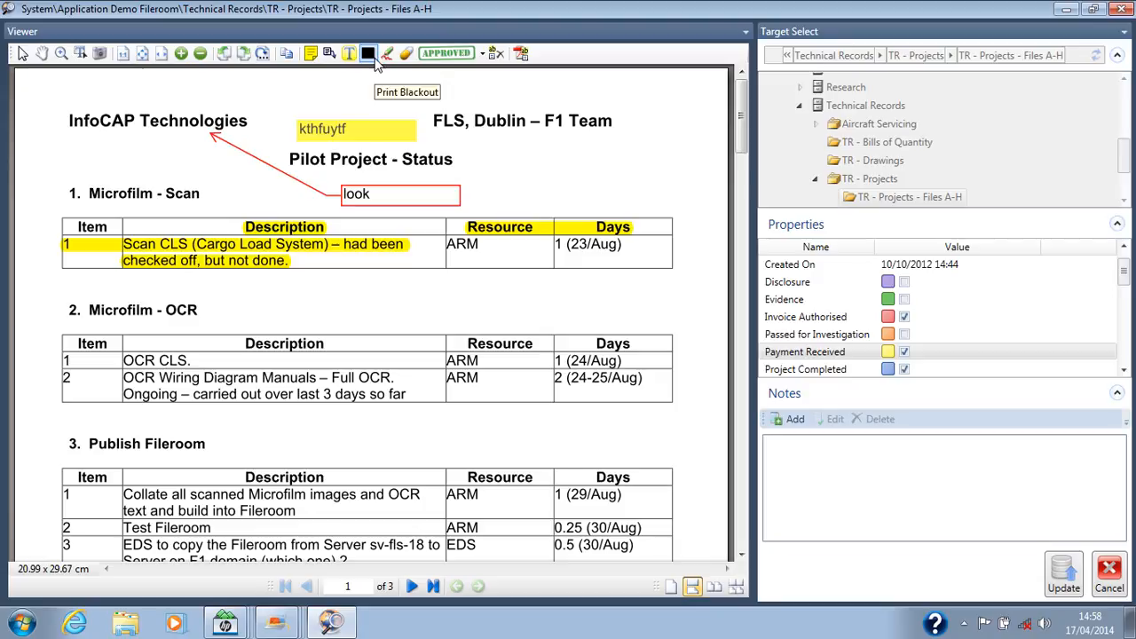
# Step: Black out the Microfilm - OCR item descriptions and place an APPROVED stamp over the Publish Fileroom heading and table
pyautogui.moveTo(122, 344); pyautogui.dragTo(419, 408)
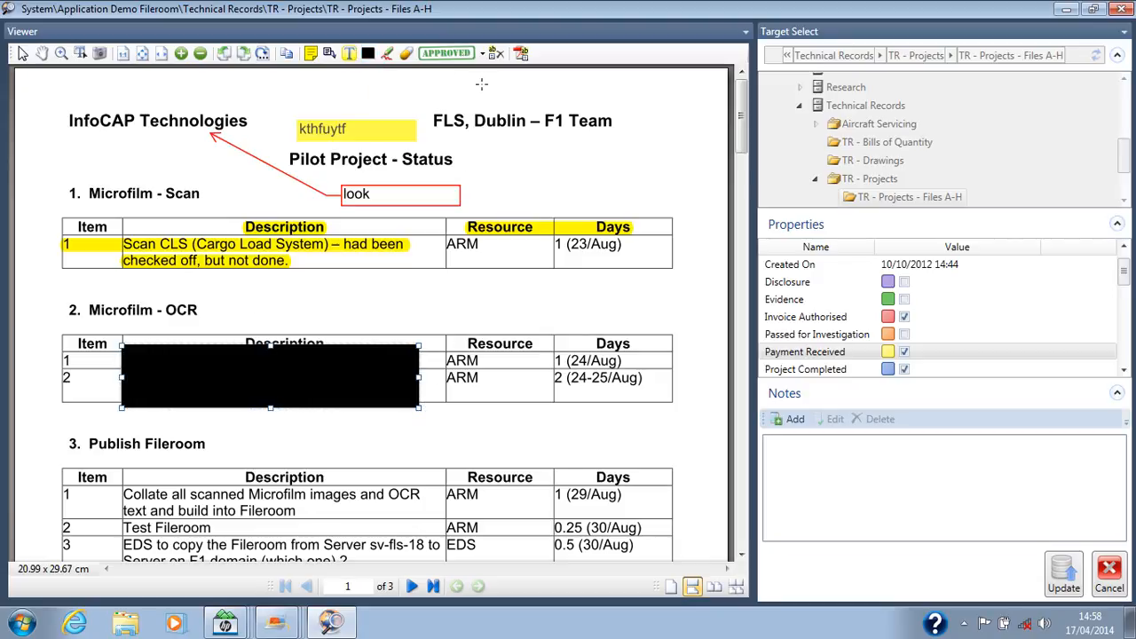
pyautogui.click(483, 54)
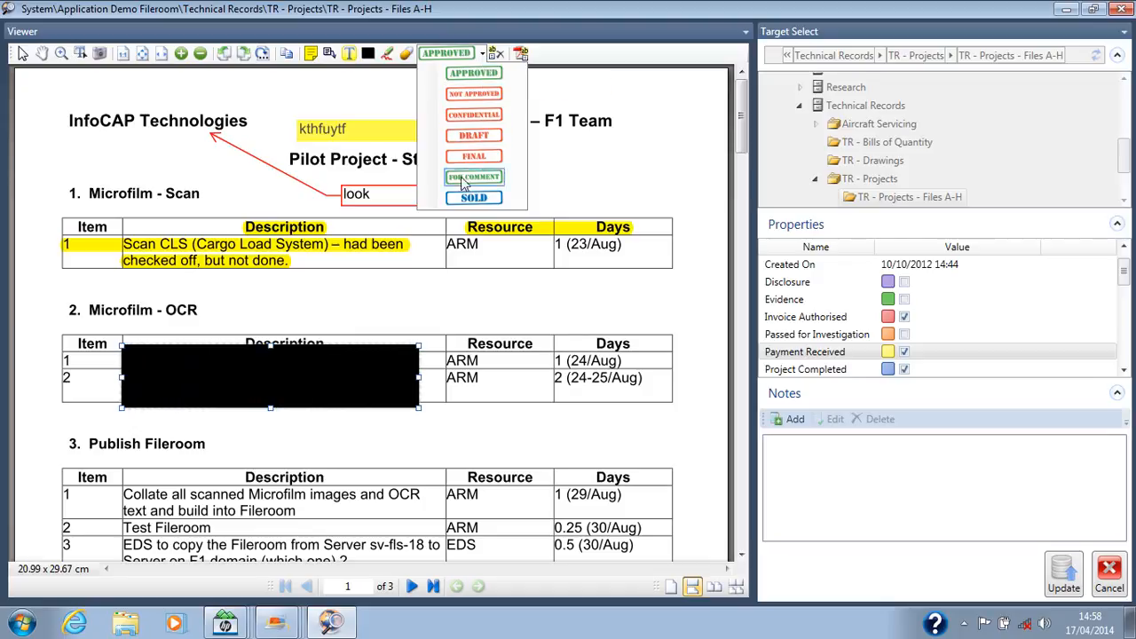
pyautogui.click(477, 80)
pyautogui.click(437, 464)
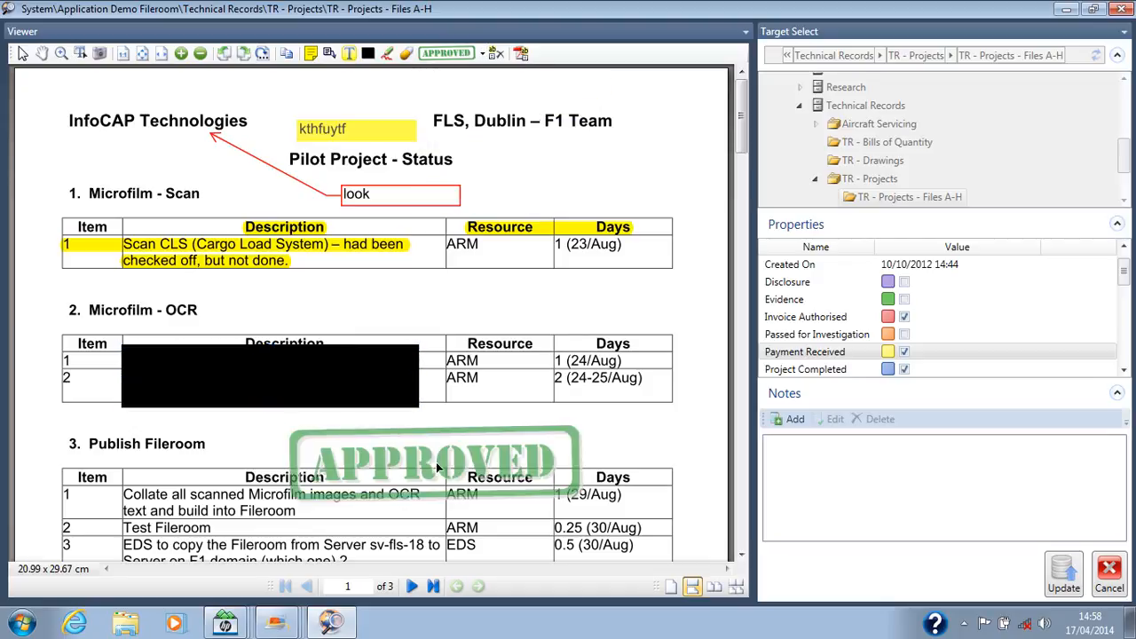
pyautogui.click(246, 456)
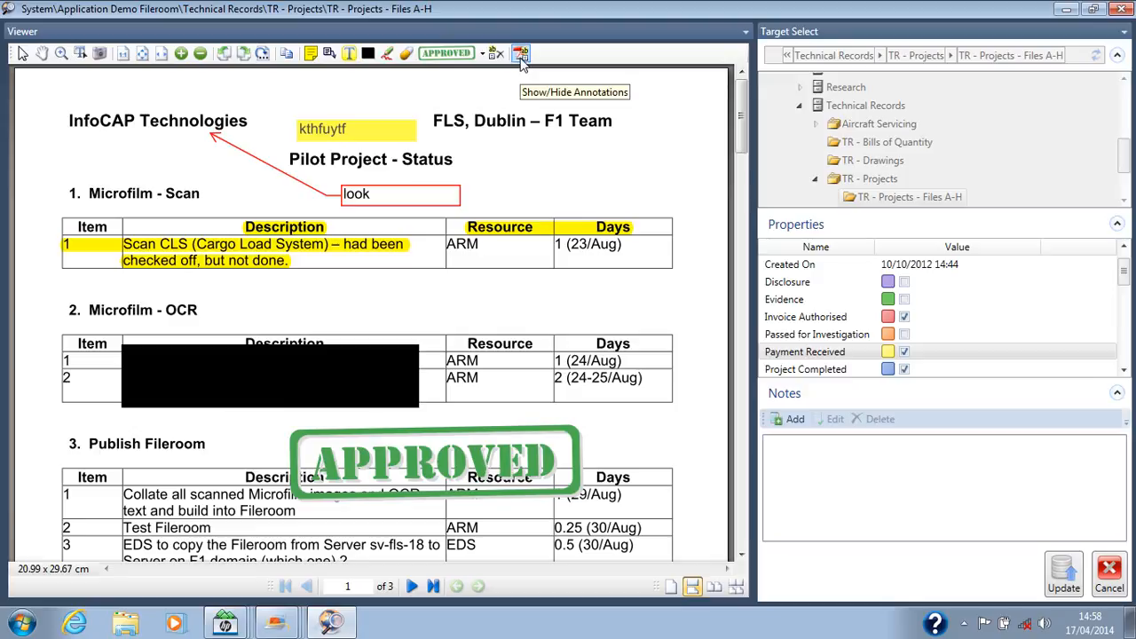
# Step: Toggle the annotations on FLS Project Status.doc off and back on to compare the marked-up and clean pages
pyautogui.click(521, 55)
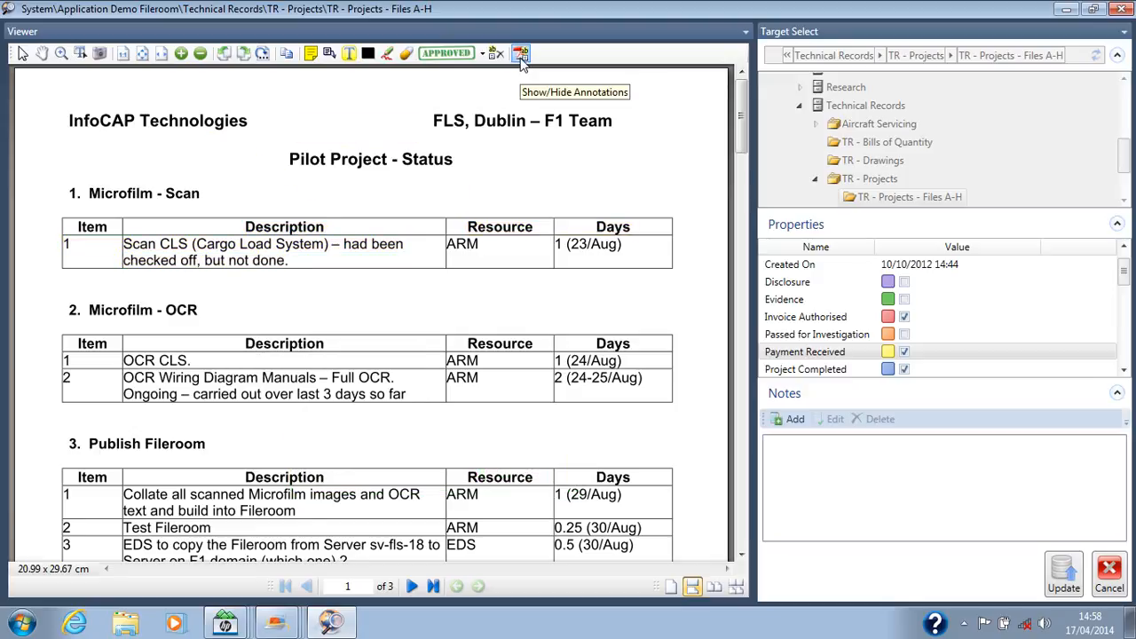
pyautogui.click(521, 55)
pyautogui.click(521, 55)
pyautogui.click(521, 55)
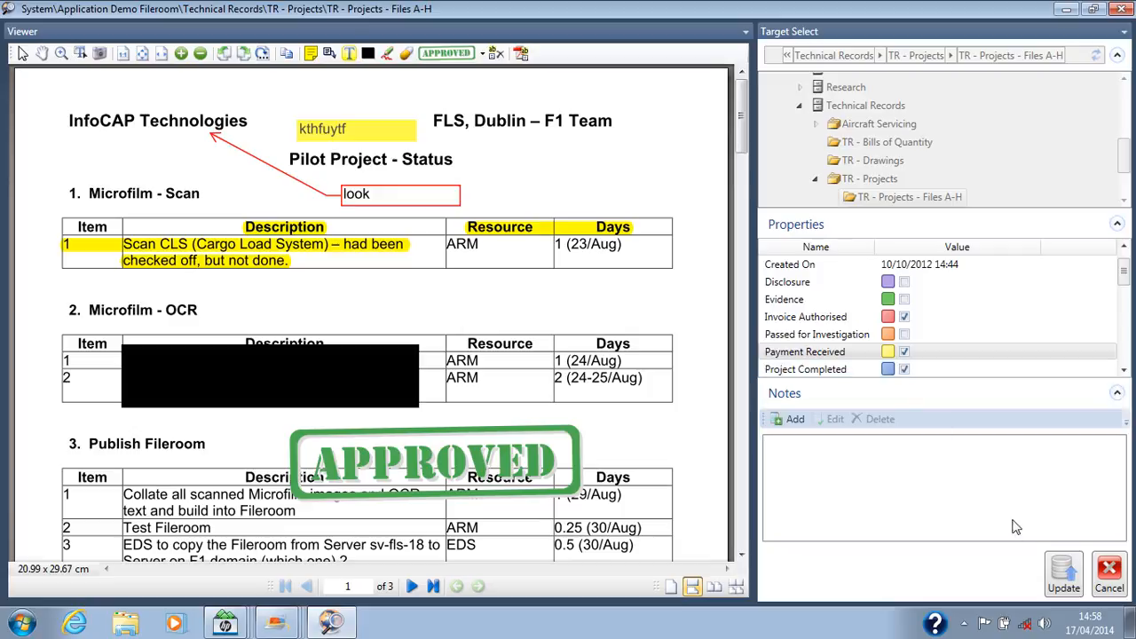
# Step: Cancel the edit of FLS Project Status.doc without updating it and collapse the property search criteria
pyautogui.click(1108, 582)
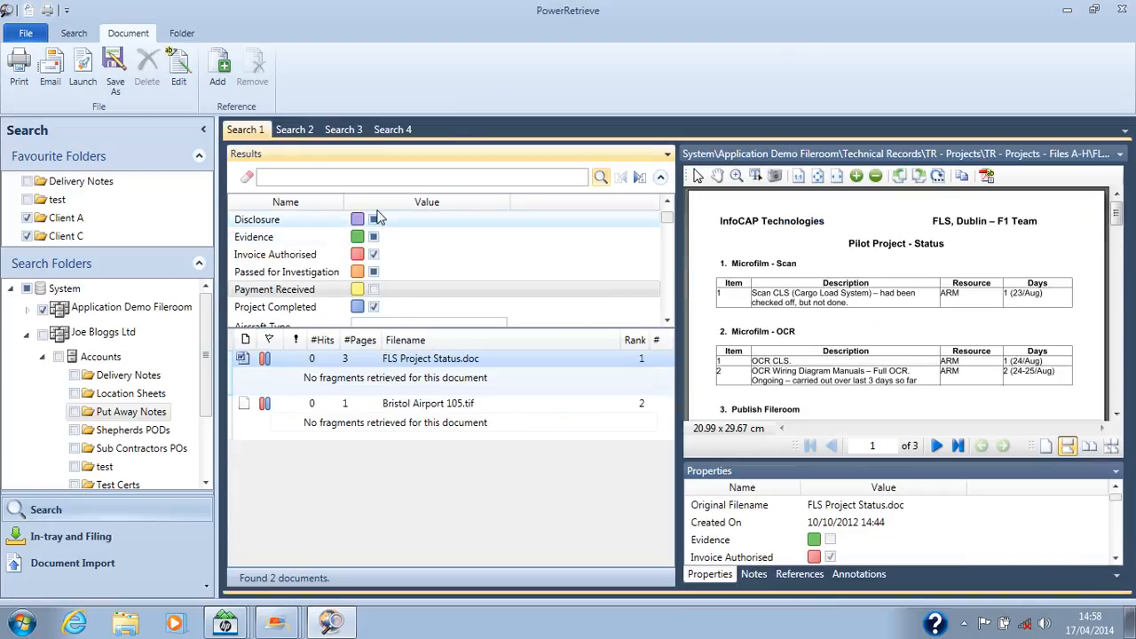
pyautogui.click(660, 177)
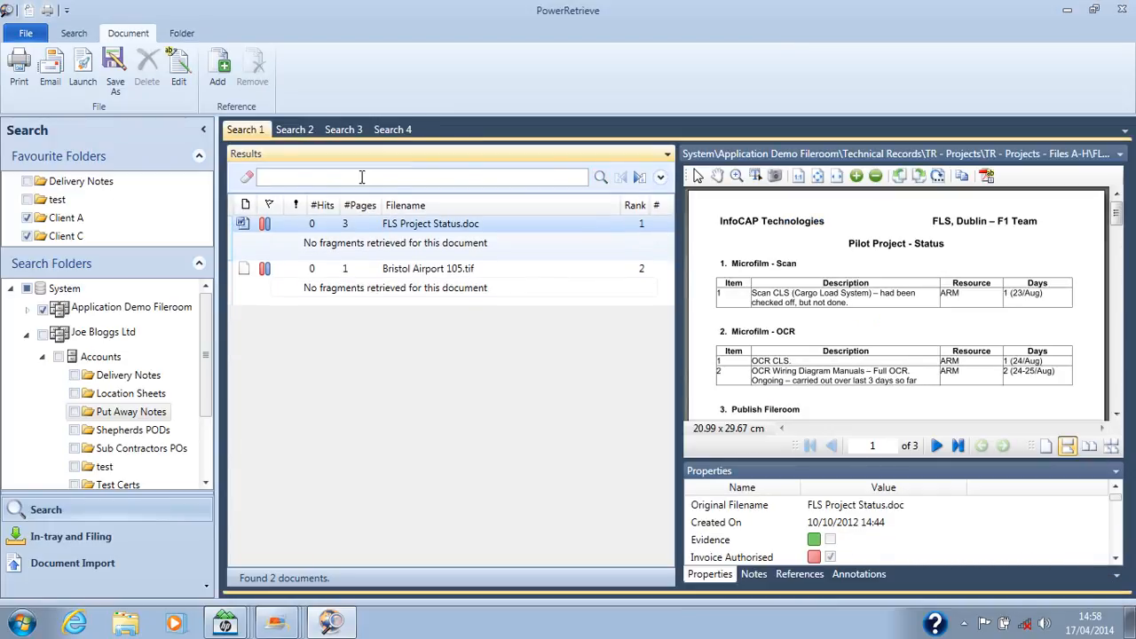
# Step: Browse the Client C favourite folder and read through the notes attached to Chesters Electrical 10.tif
pyautogui.click(67, 236)
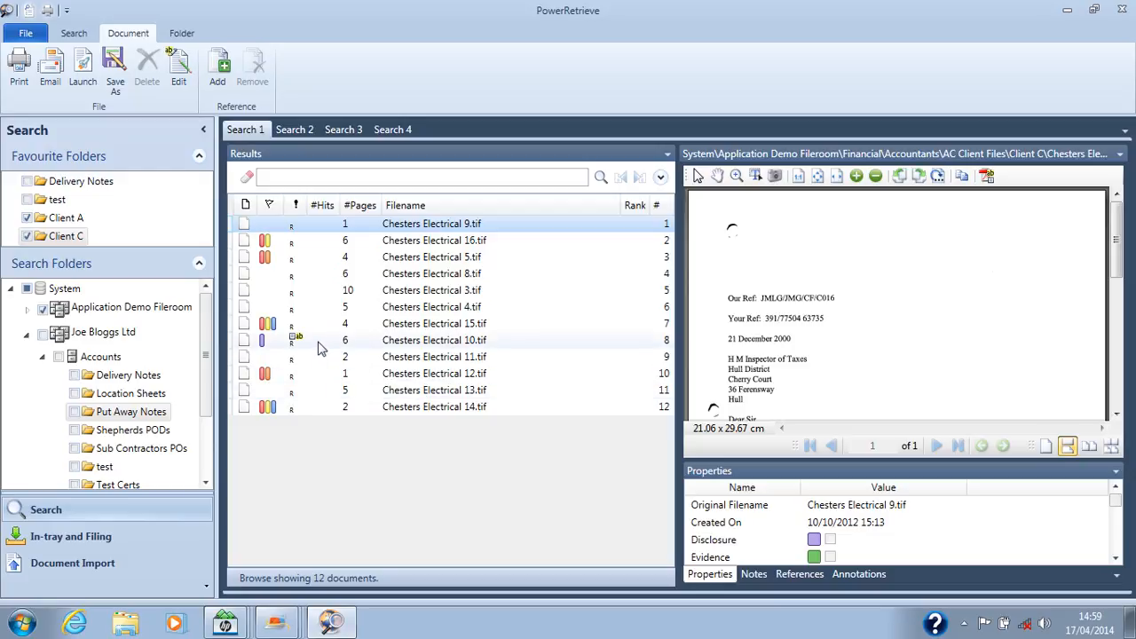
pyautogui.click(324, 342)
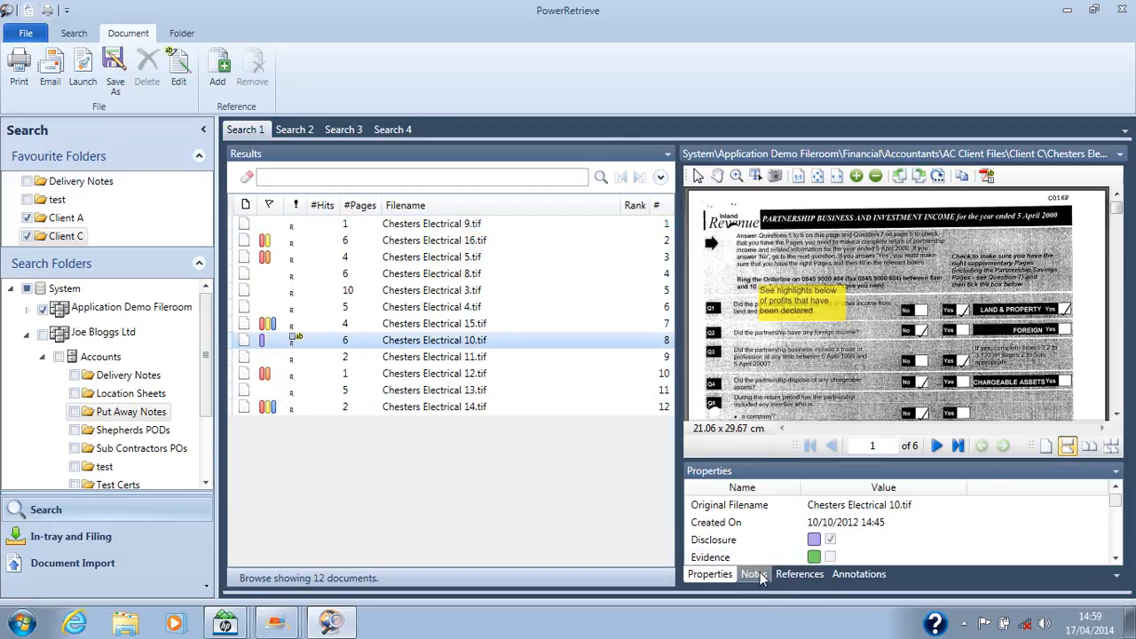
pyautogui.click(754, 574)
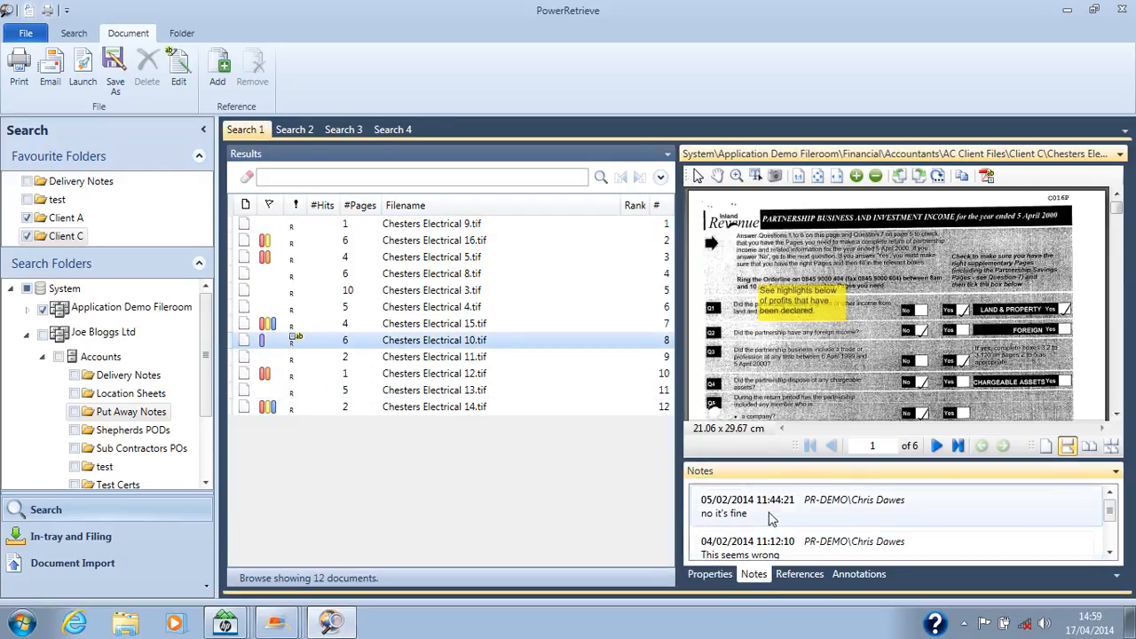
pyautogui.click(1108, 553)
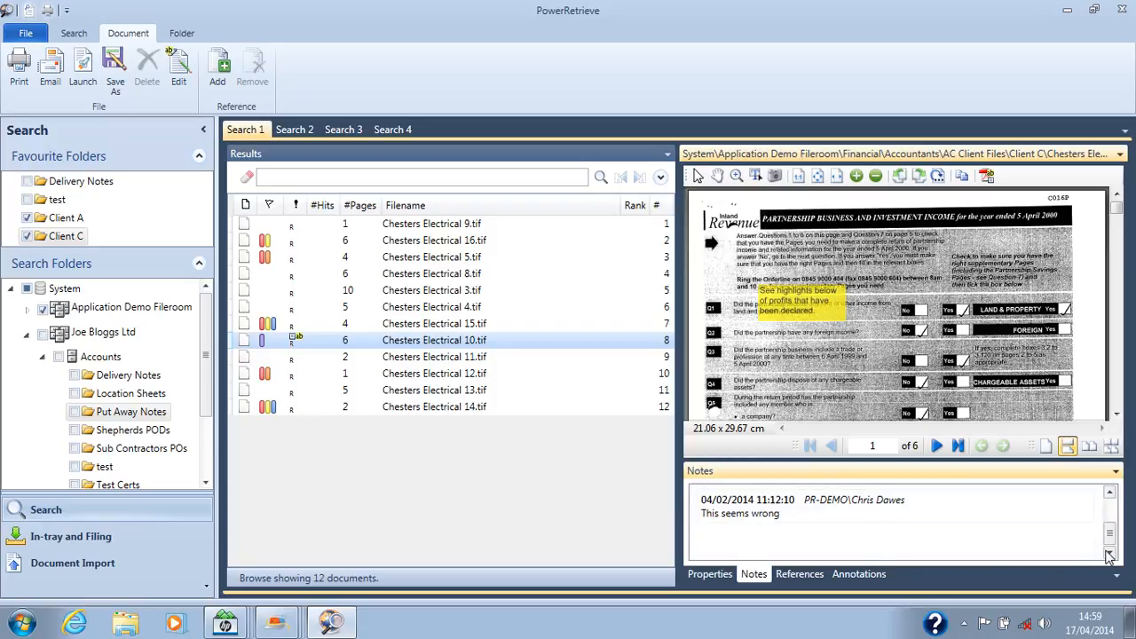
pyautogui.moveTo(1109, 537); pyautogui.dragTo(1109, 517)
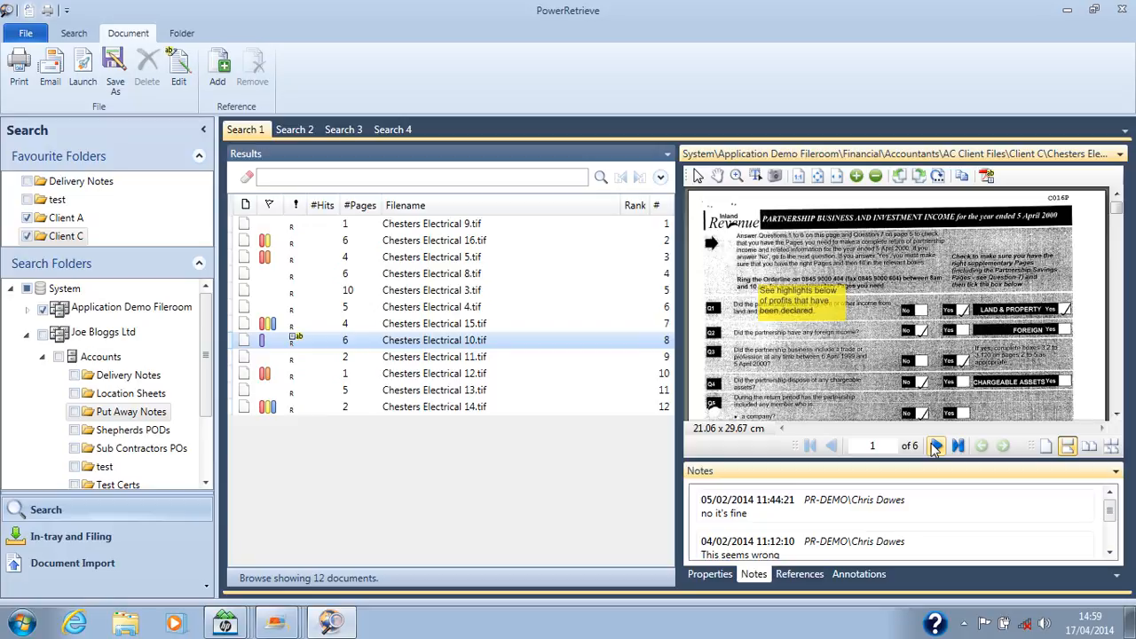
# Step: Review the annotations list of Chesters Electrical 10.tif and jump to the first highlight on page 3
pyautogui.click(859, 574)
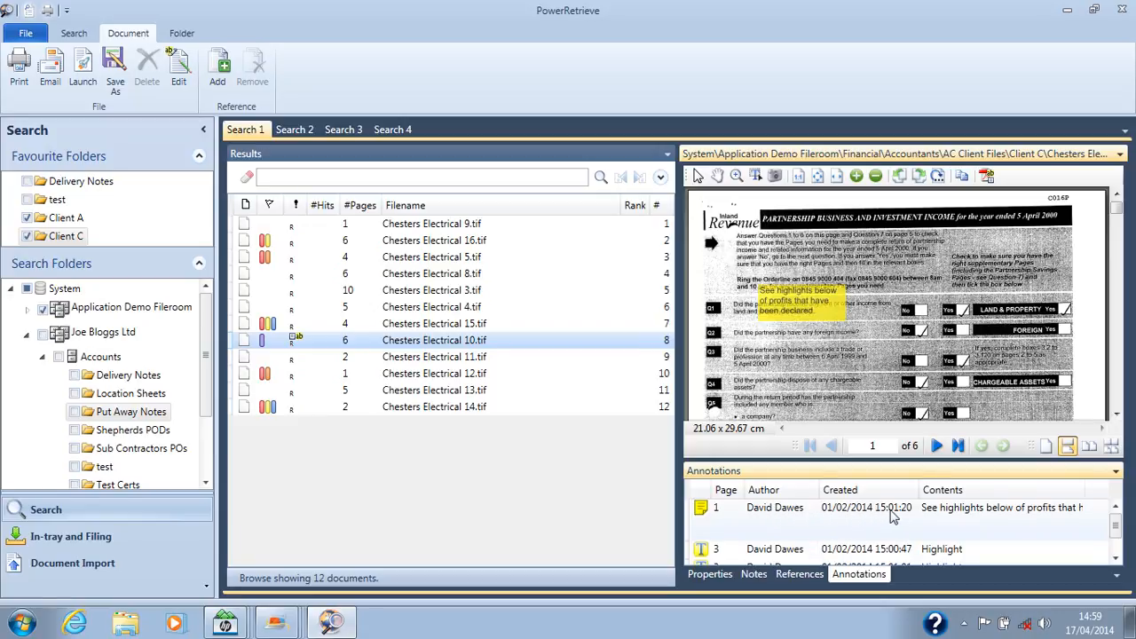
pyautogui.scroll(-2, 1024, 539)
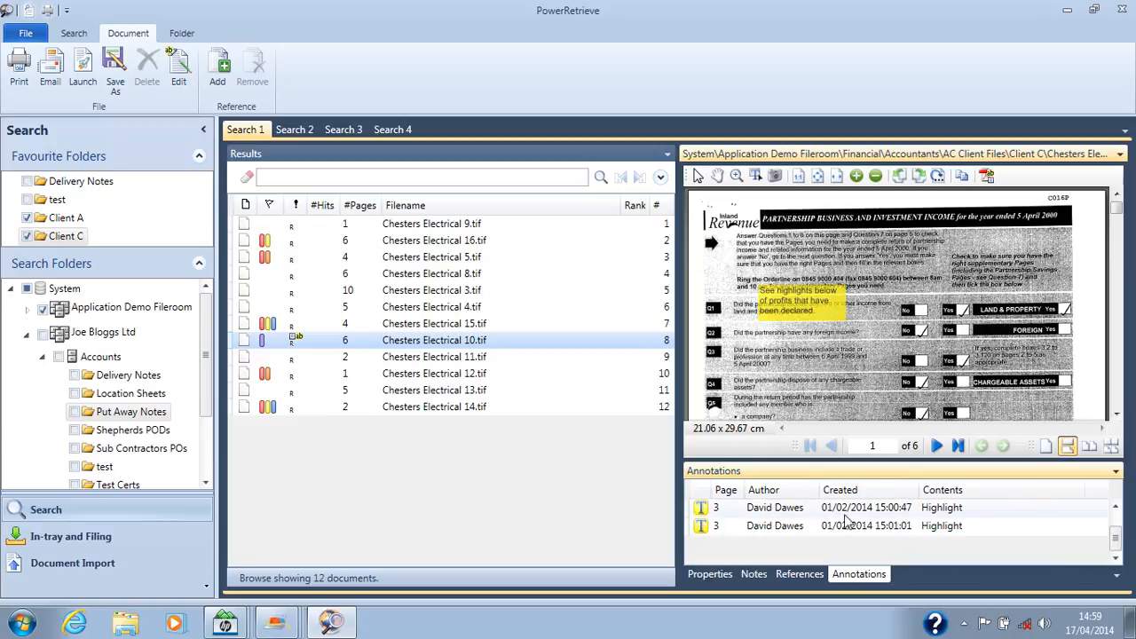
pyautogui.click(768, 515)
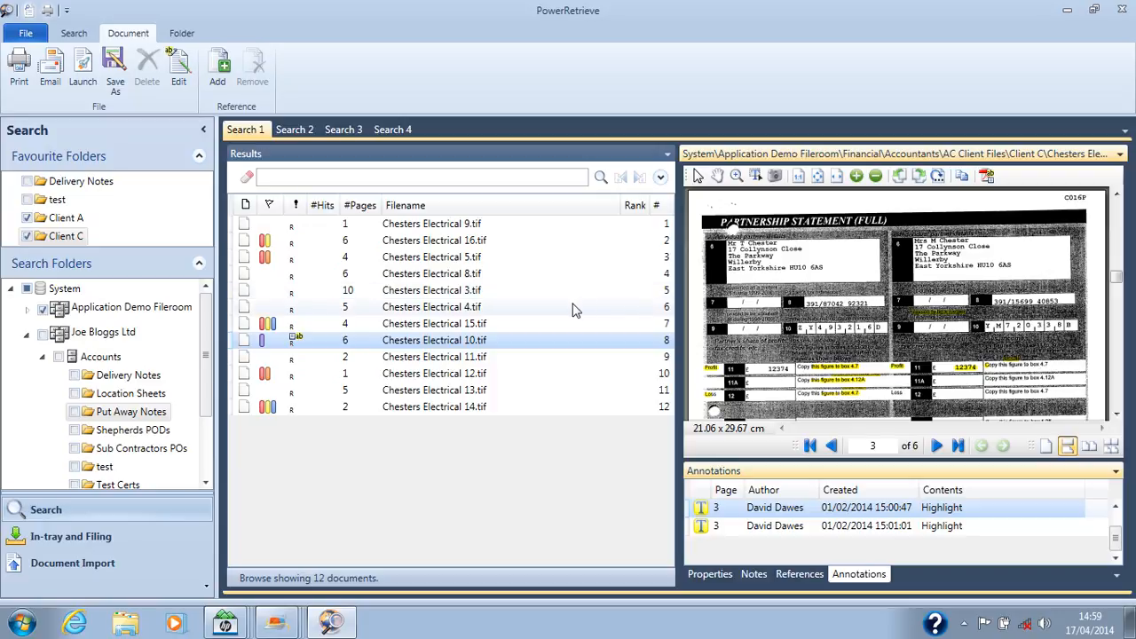
# Step: Browse the Client A favourite folder and examine the properties and first two pages of AFPS Pro pricing.xls
pyautogui.click(71, 218)
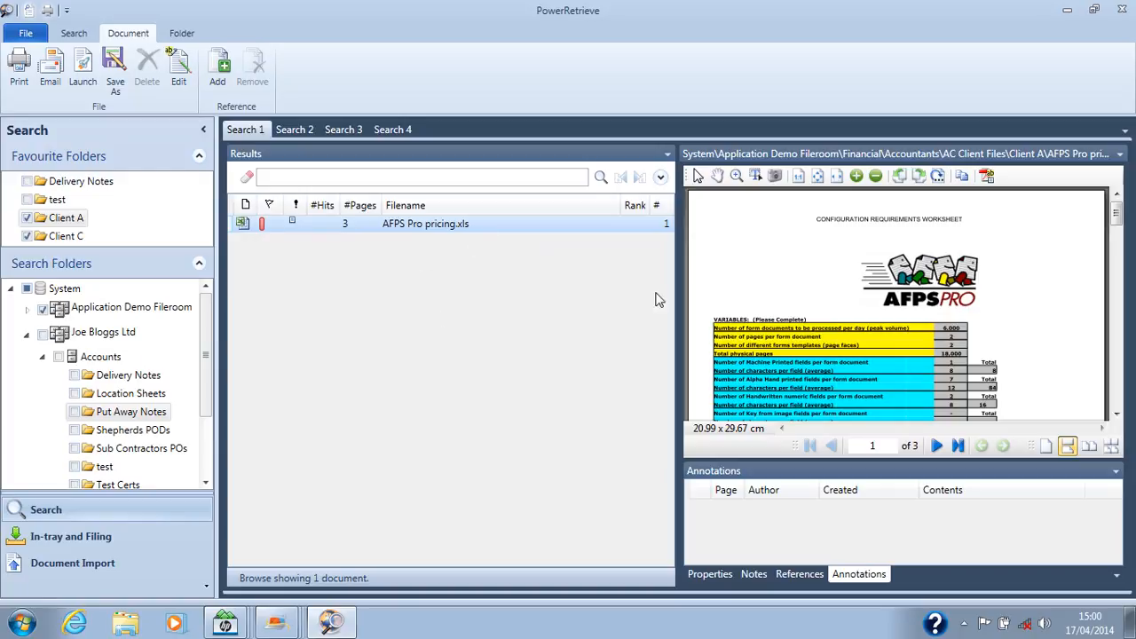
pyautogui.scroll(-5, 765, 330)
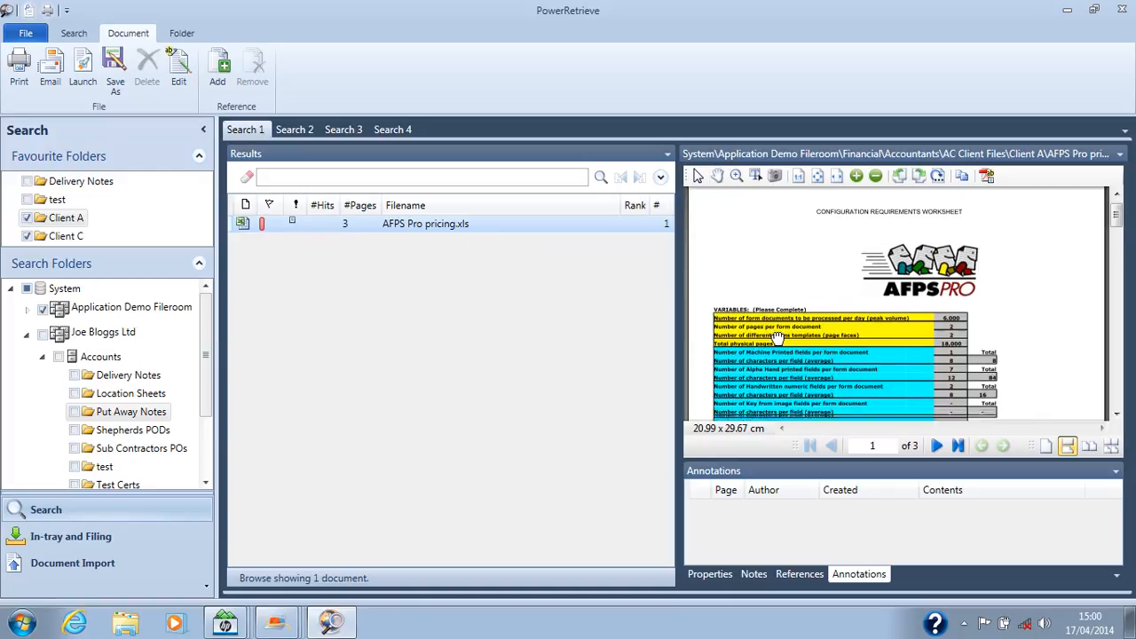
pyautogui.scroll(-3, 797, 274)
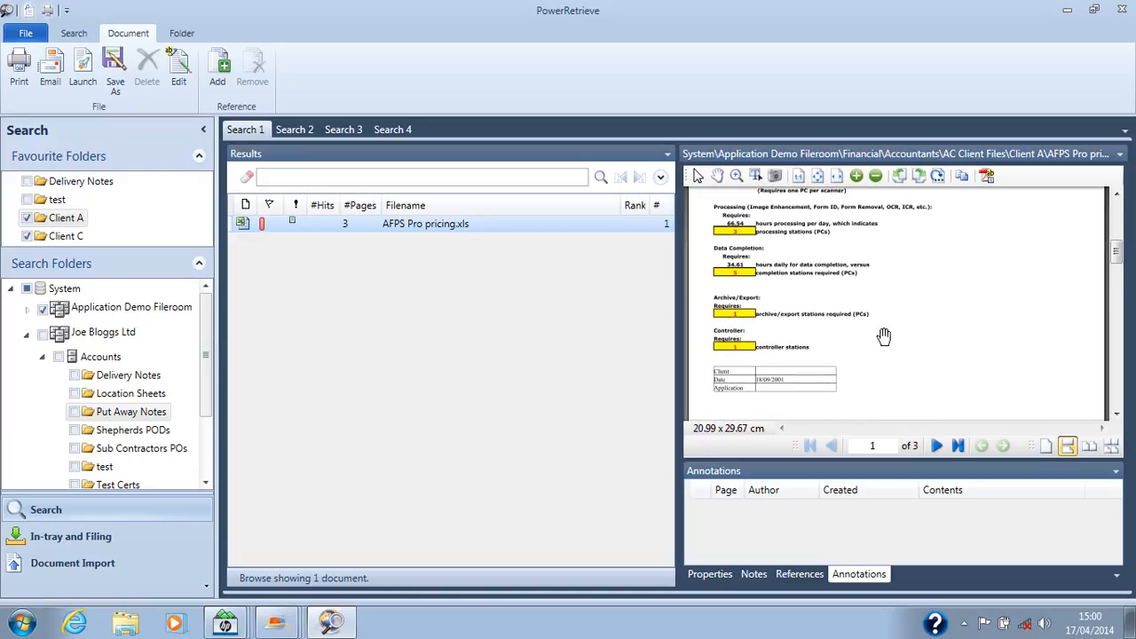
pyautogui.click(705, 573)
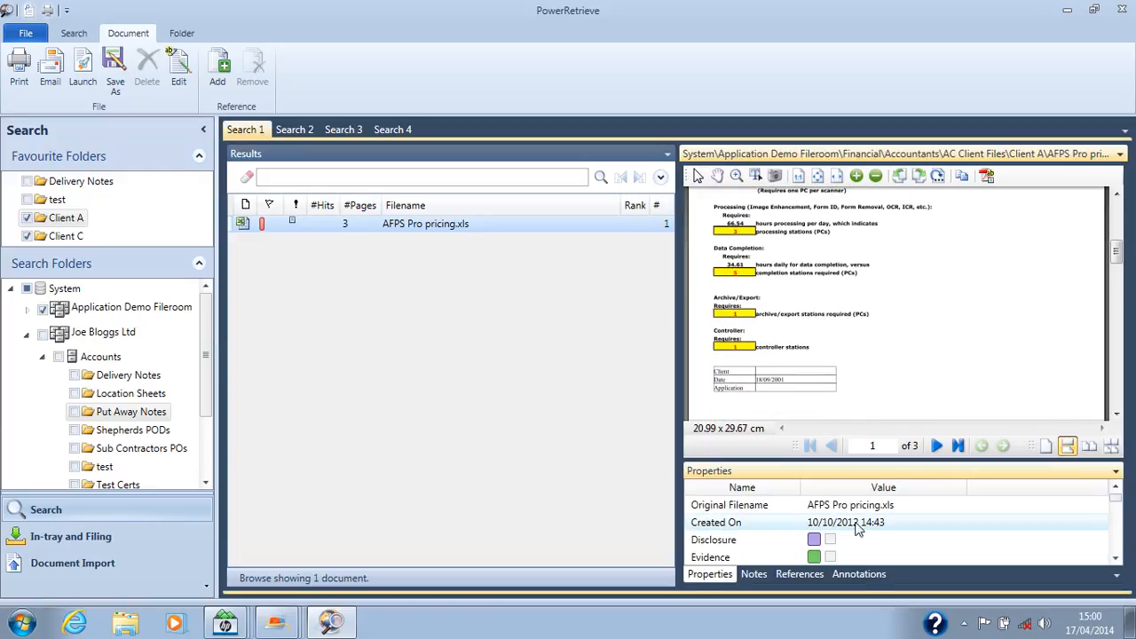
pyautogui.moveTo(814, 363); pyautogui.dragTo(801, 289)
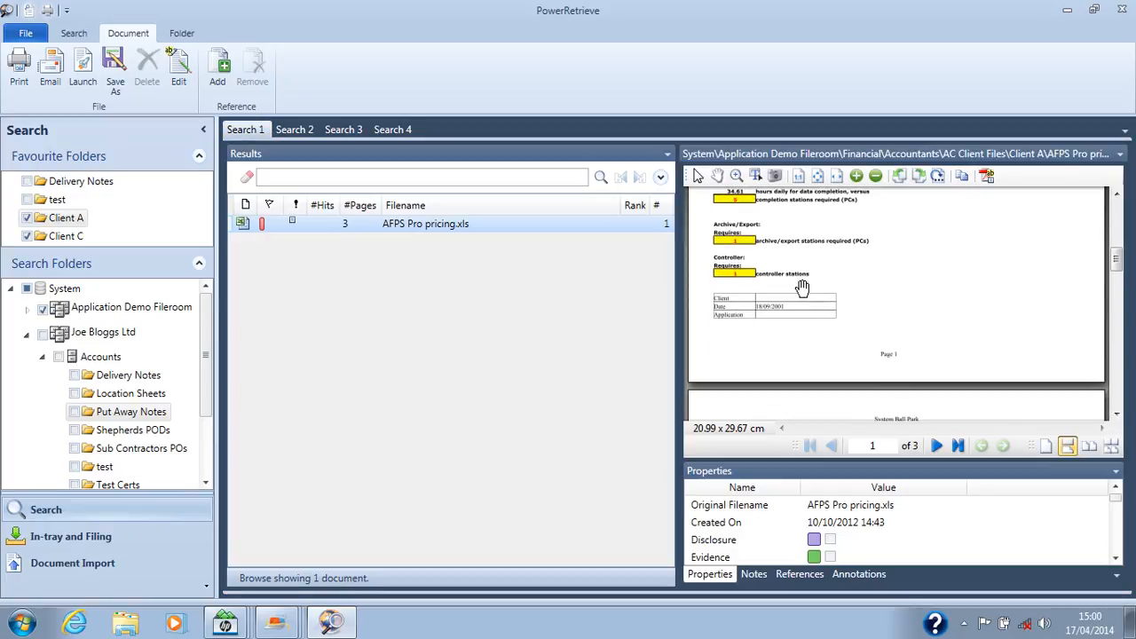
pyautogui.moveTo(800, 339); pyautogui.dragTo(790, 284)
pyautogui.scroll(-1, 780, 333)
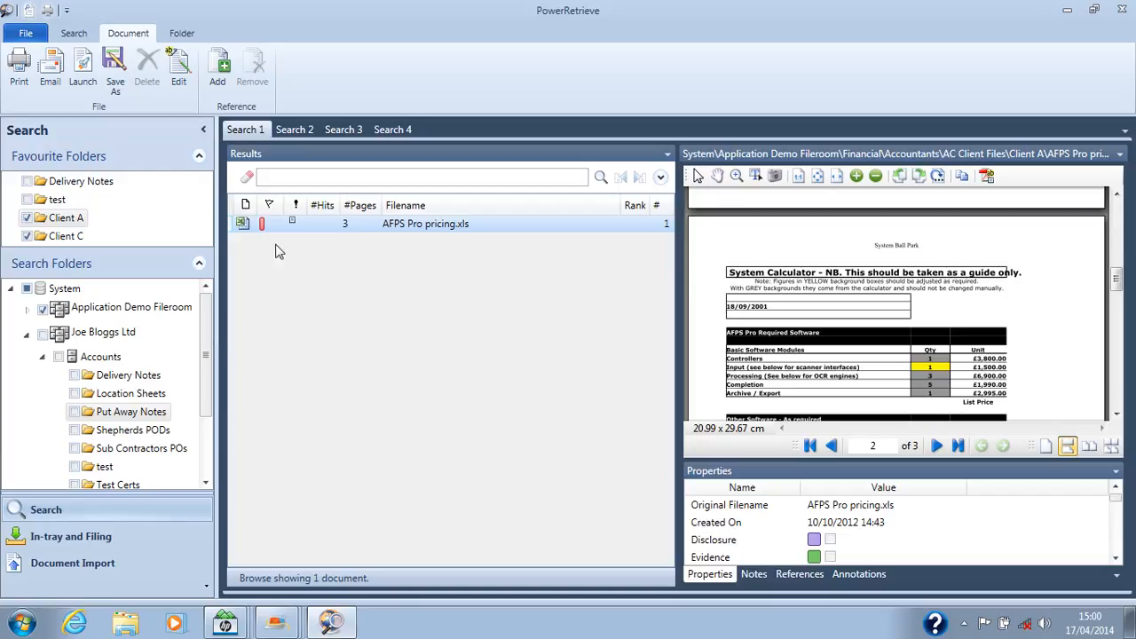
# Step: Launch AFPS Pro pricing.xls in Excel, replace the contents of A7:D26 with "htrdukygjgd" in A7, and close the workbook
pyautogui.click(81, 81)
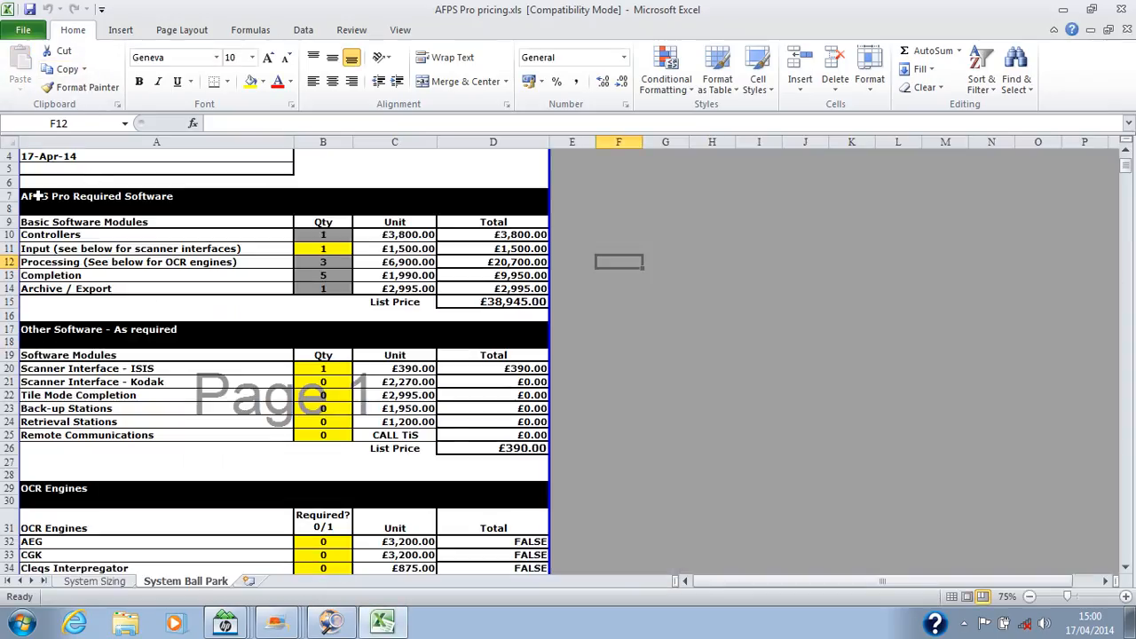
pyautogui.moveTo(37, 196); pyautogui.dragTo(471, 446)
pyautogui.press('Delete')
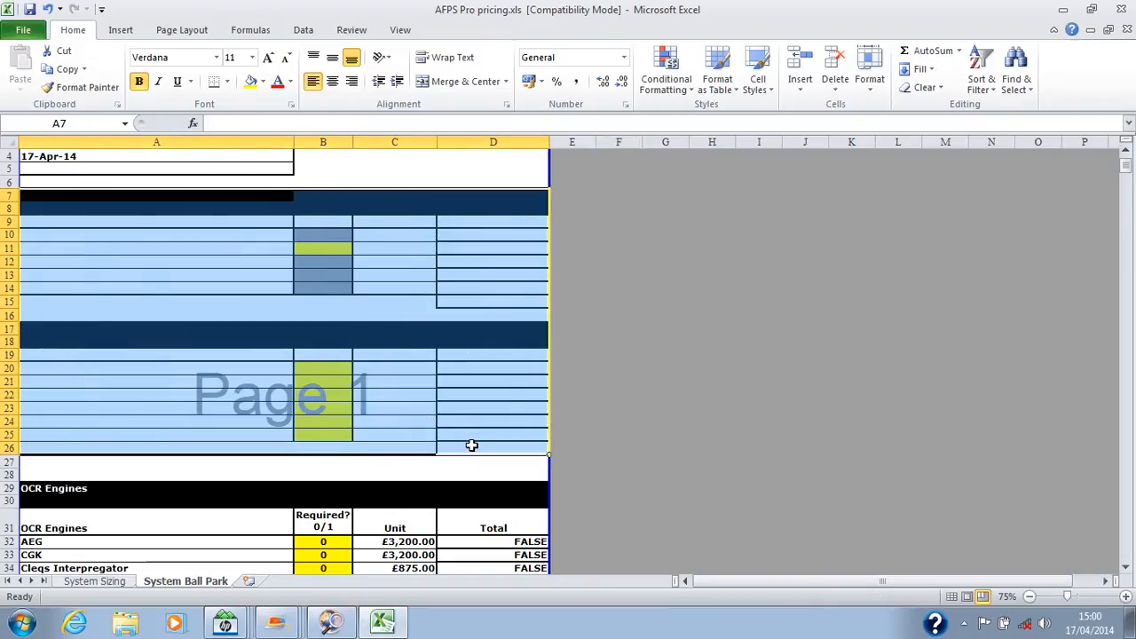
pyautogui.write('htrdukygjgd')
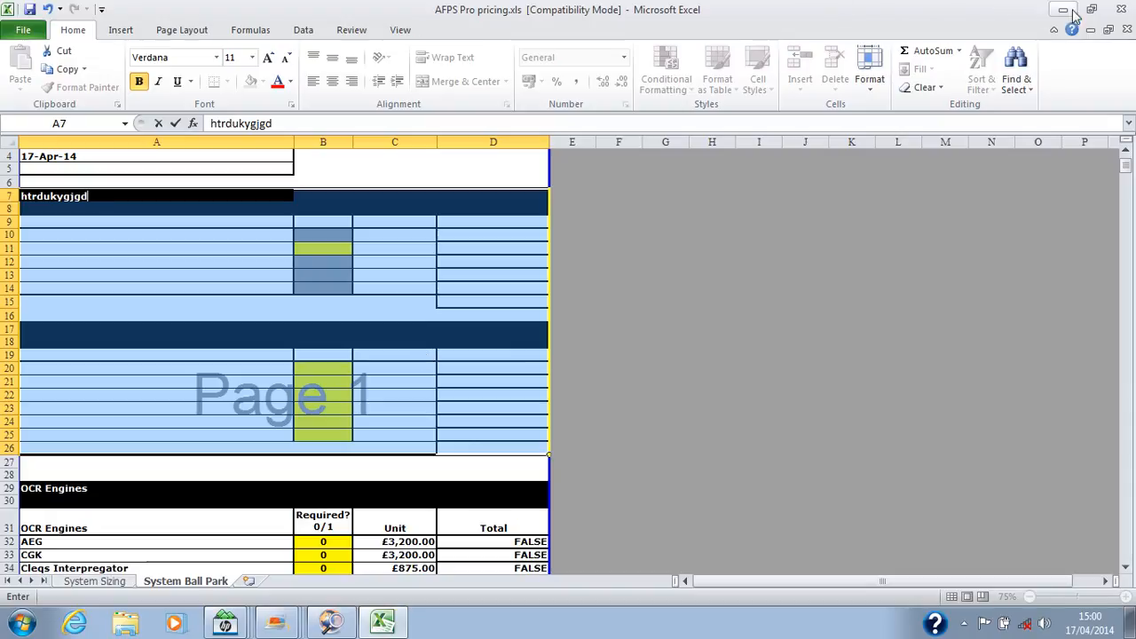
pyautogui.click(1119, 11)
pyautogui.click(586, 332)
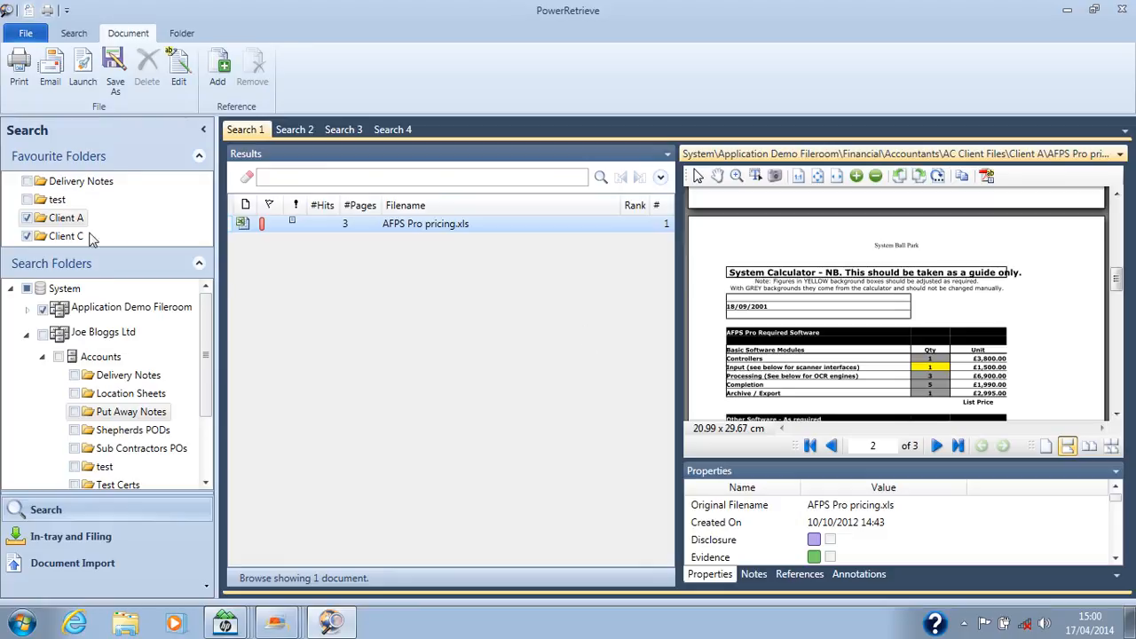
# Step: Browse the test favourite folder and examine the FW1.msg email and its attached invoice pages, returning to the first page
pyautogui.click(55, 200)
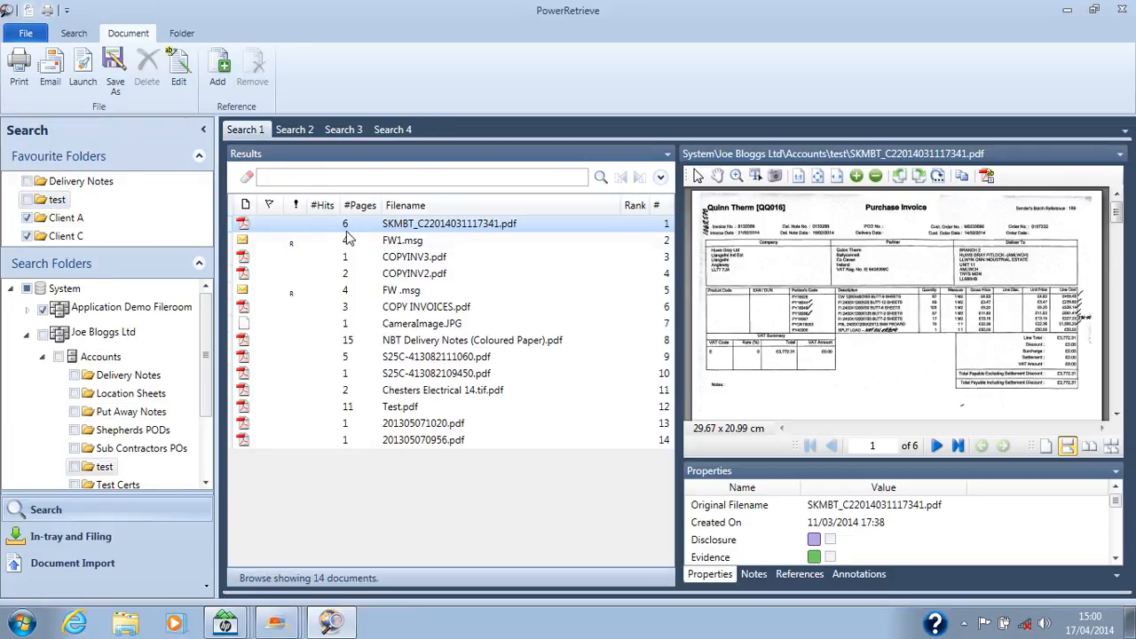
pyautogui.click(401, 244)
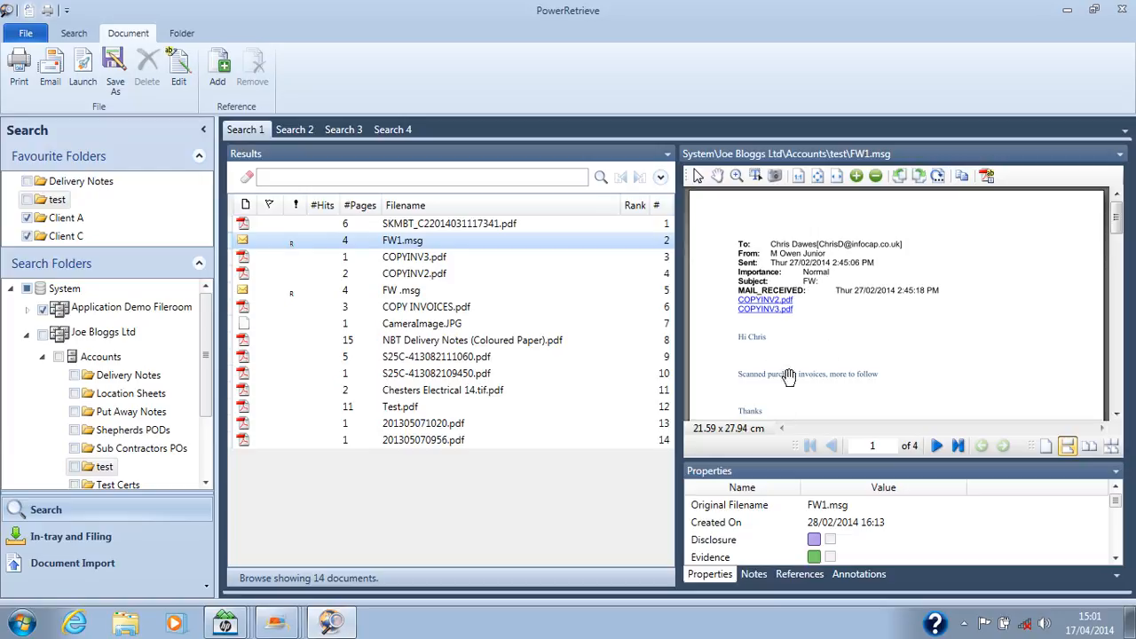
pyautogui.scroll(-5, 878, 372)
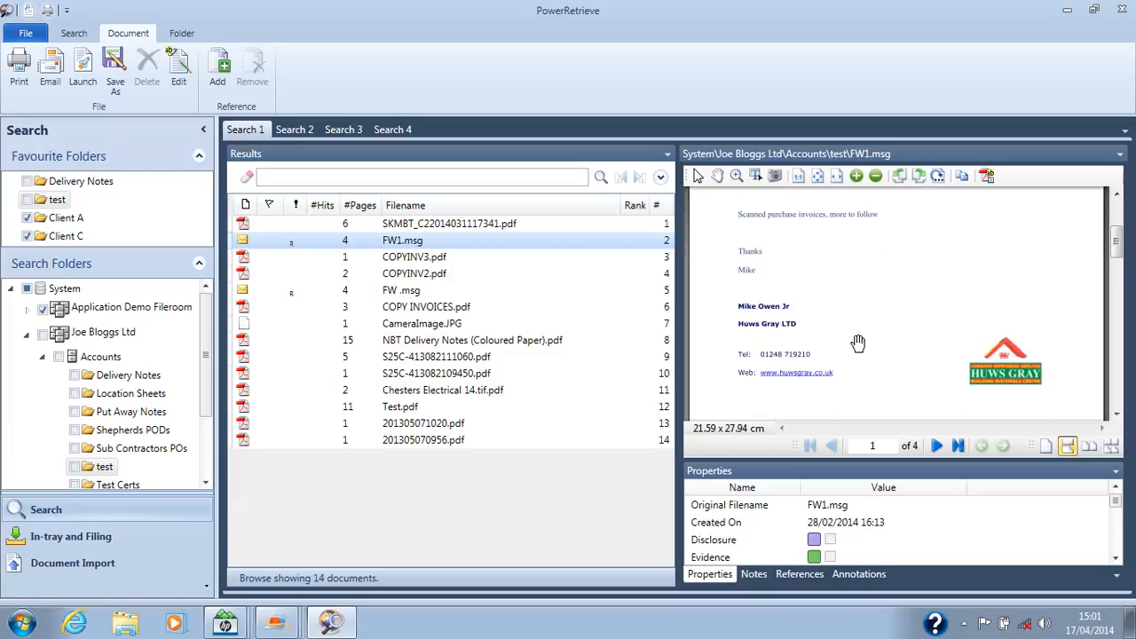
pyautogui.scroll(-1, 850, 317)
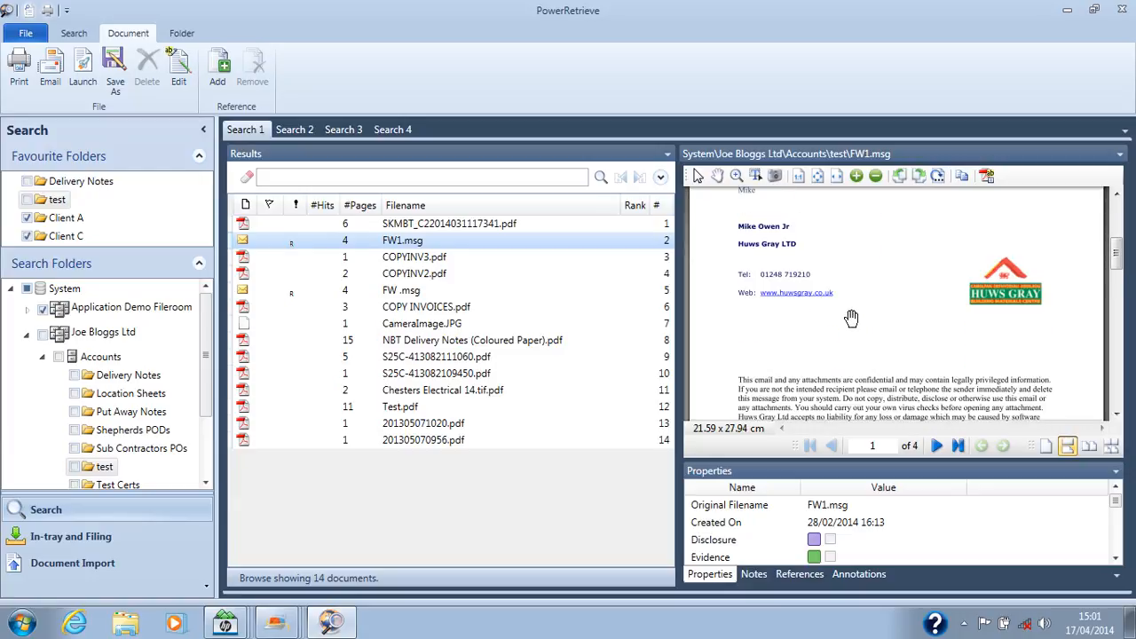
pyautogui.scroll(-8, 851, 318)
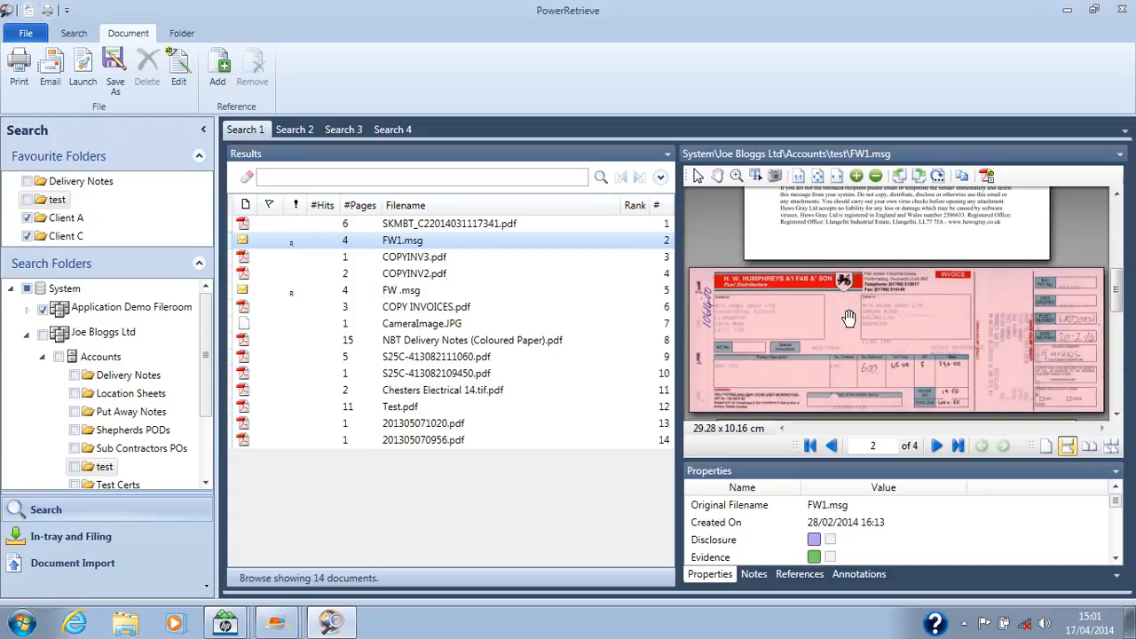
pyautogui.scroll(-3, 850, 317)
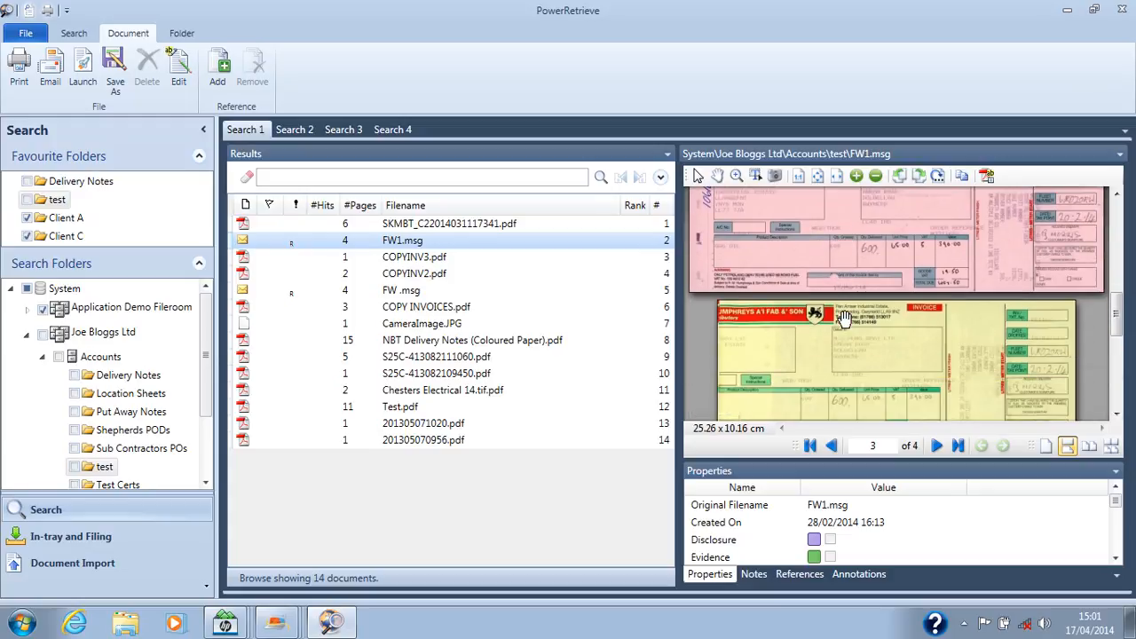
pyautogui.scroll(1, 845, 317)
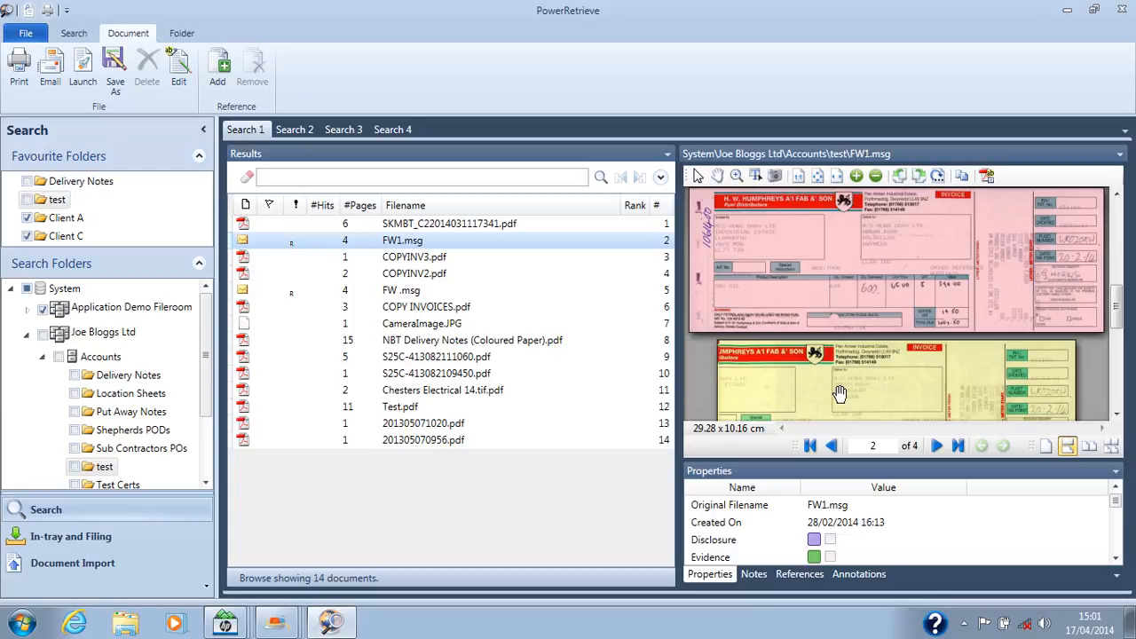
pyautogui.click(810, 446)
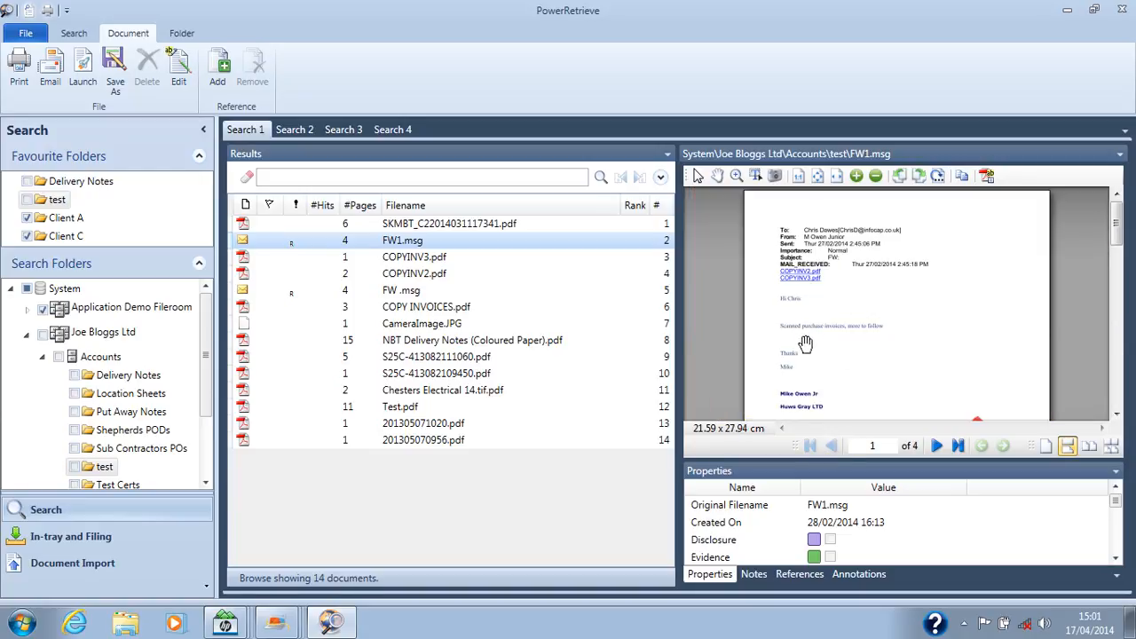